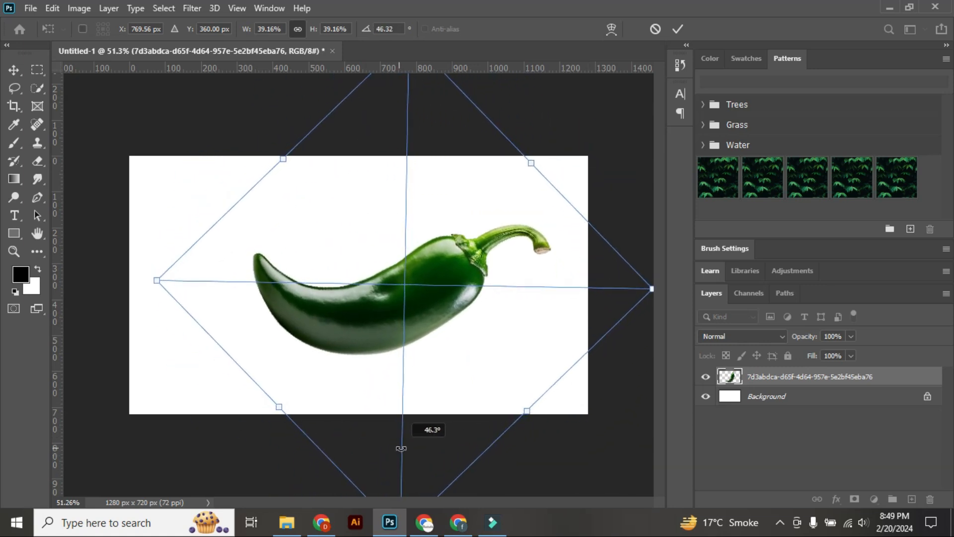
# Step: Scale the rotated chilli image to about 44%, centre it on the white canvas and apply the transform
pyautogui.hotkey('ctrl', '-')
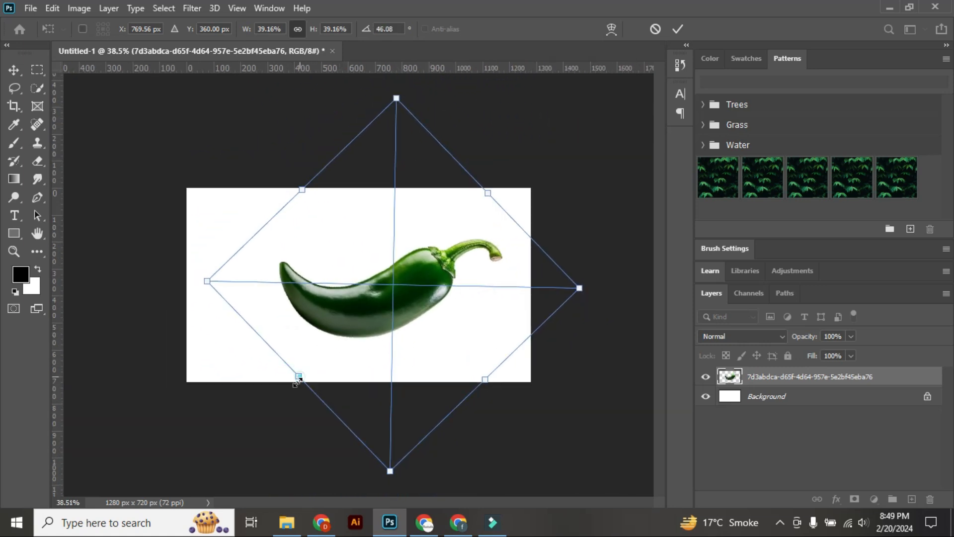
pyautogui.moveTo(299, 376); pyautogui.dragTo(268, 403)
pyautogui.moveTo(357, 315)
pyautogui.mouseDown()
pyautogui.moveTo(358, 305)
pyautogui.moveTo(392, 306)
pyautogui.moveTo(366, 312)
pyautogui.mouseUp()
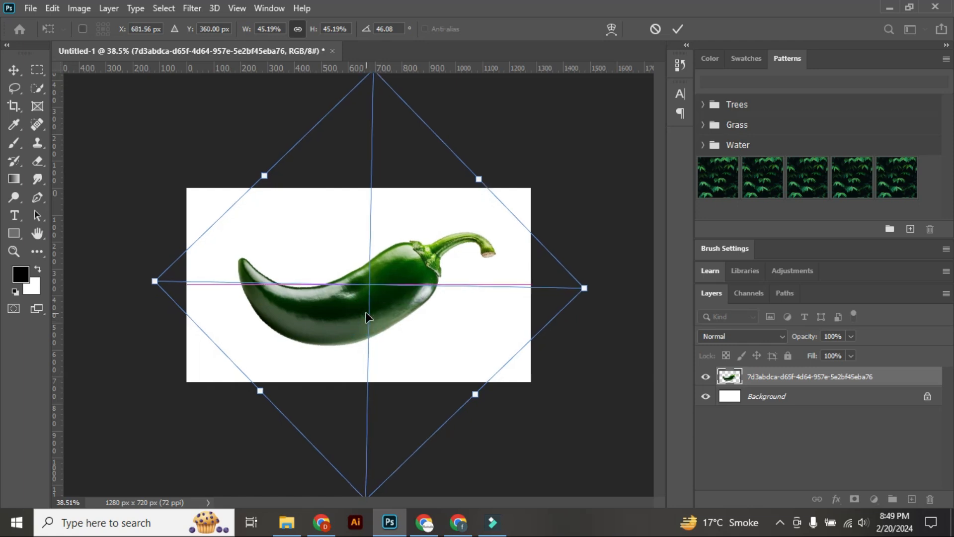
pyautogui.click(481, 407)
pyautogui.moveTo(477, 396); pyautogui.dragTo(473, 392)
pyautogui.moveTo(376, 309); pyautogui.dragTo(380, 305)
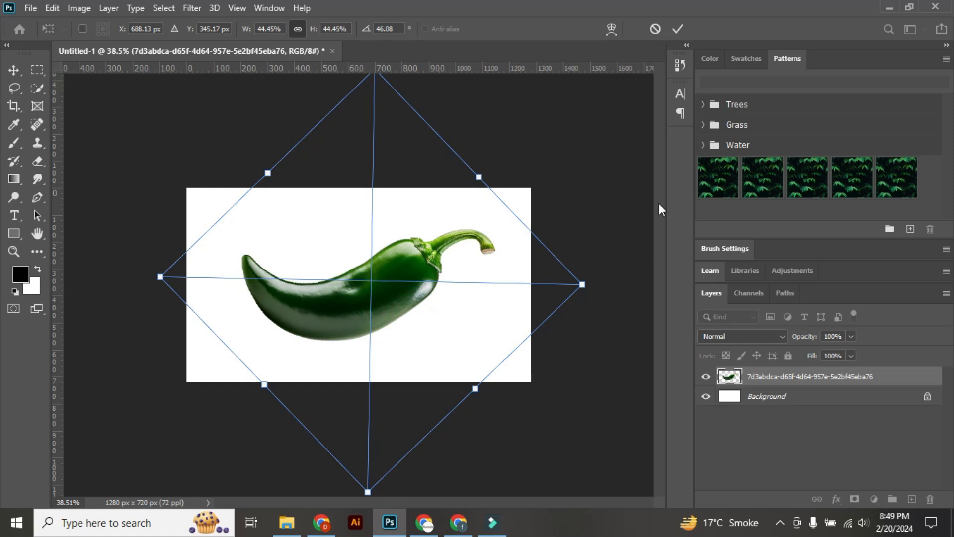
pyautogui.click(672, 30)
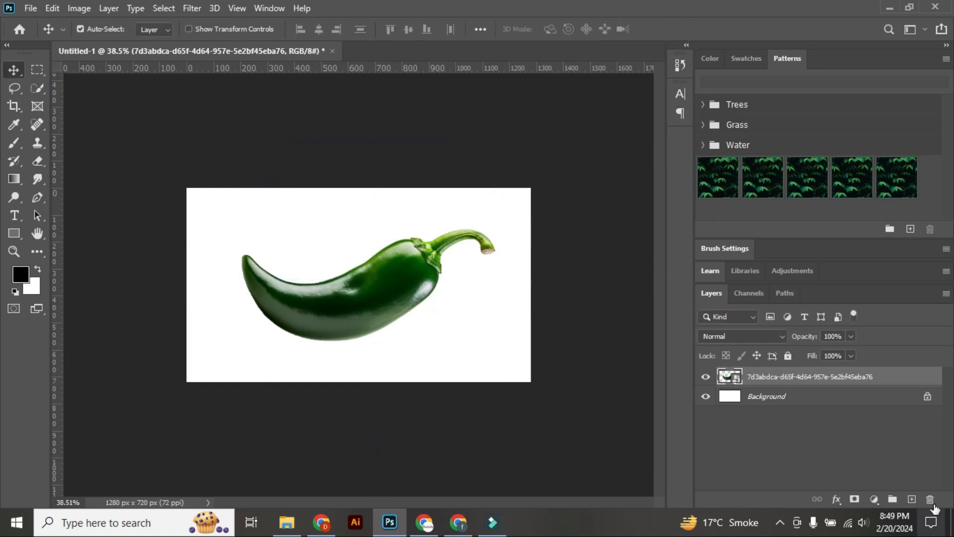
# Step: Add the word MIRCH as white text on a new layer above the chilli
pyautogui.click(913, 499)
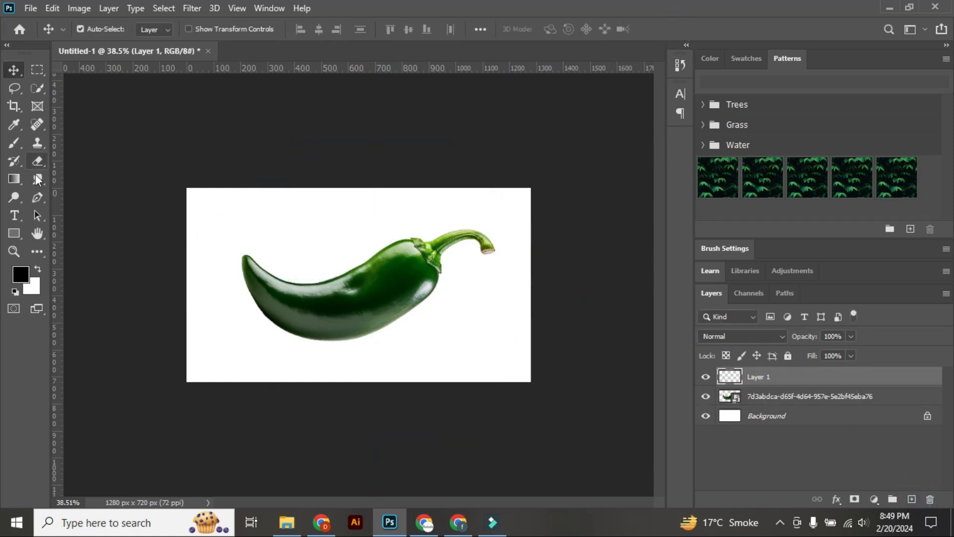
pyautogui.click(14, 215)
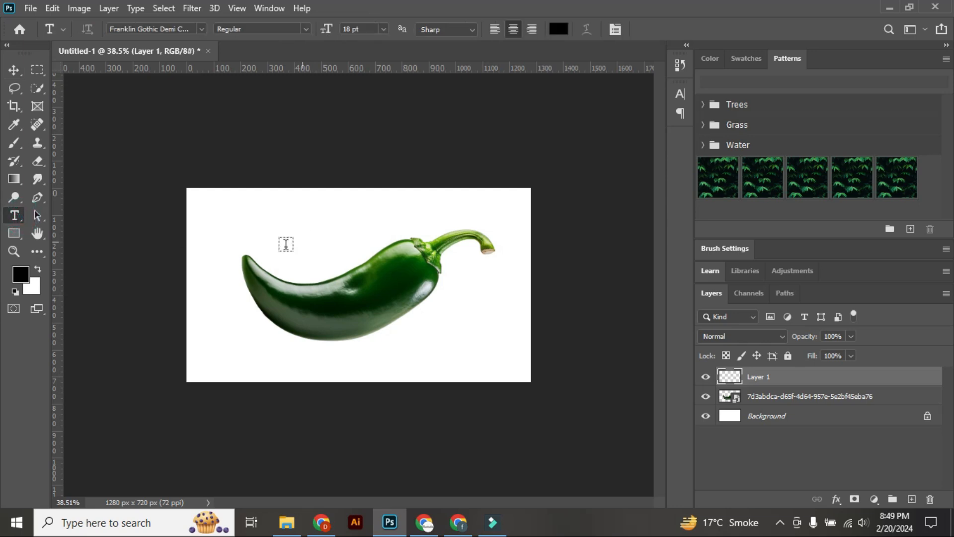
pyautogui.click(38, 269)
pyautogui.click(324, 234)
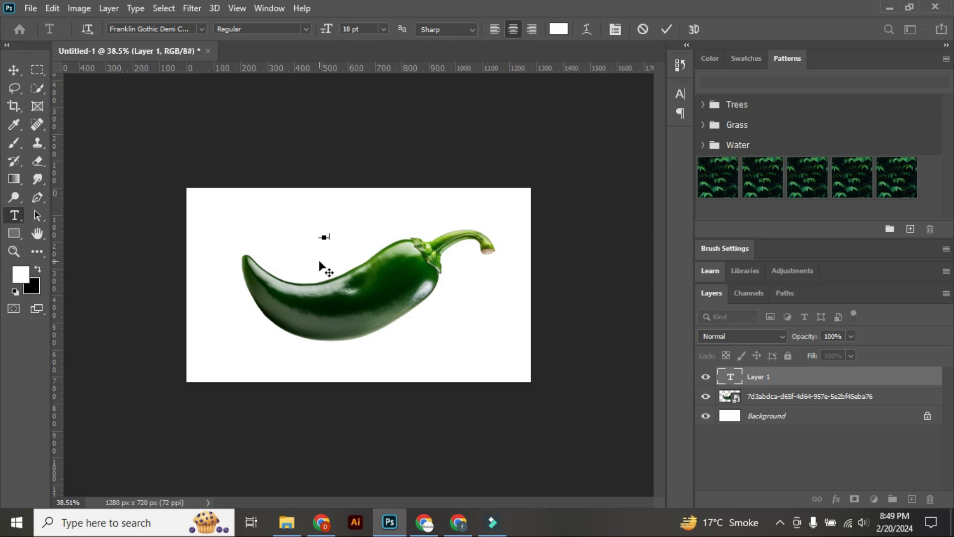
pyautogui.click(14, 70)
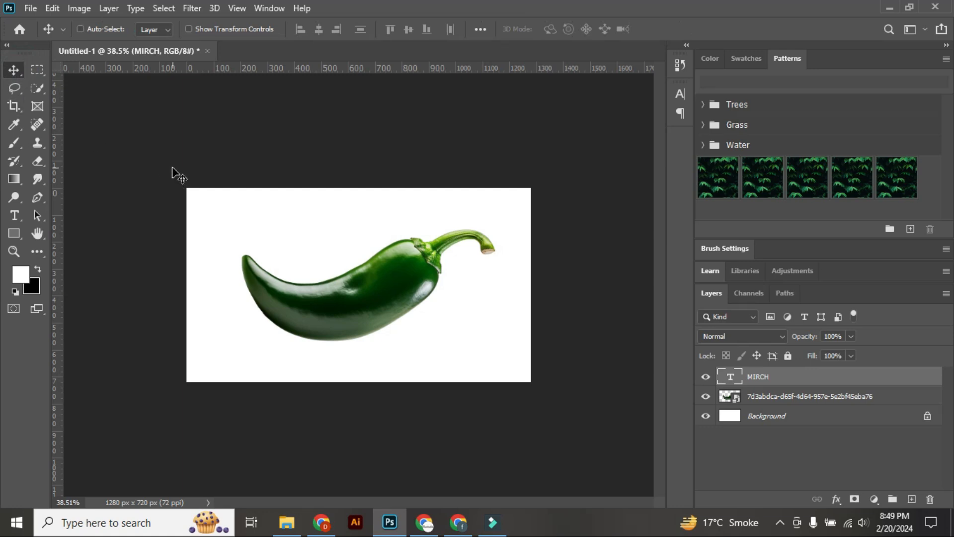
# Step: Enlarge the MIRCH text to about 1496% and place it over the chilli's body, horizontally centred on the canvas
pyautogui.hotkey('ctrl', 't')
pyautogui.moveTo(327, 242); pyautogui.dragTo(522, 315)
pyautogui.moveTo(409, 277); pyautogui.dragTo(355, 310)
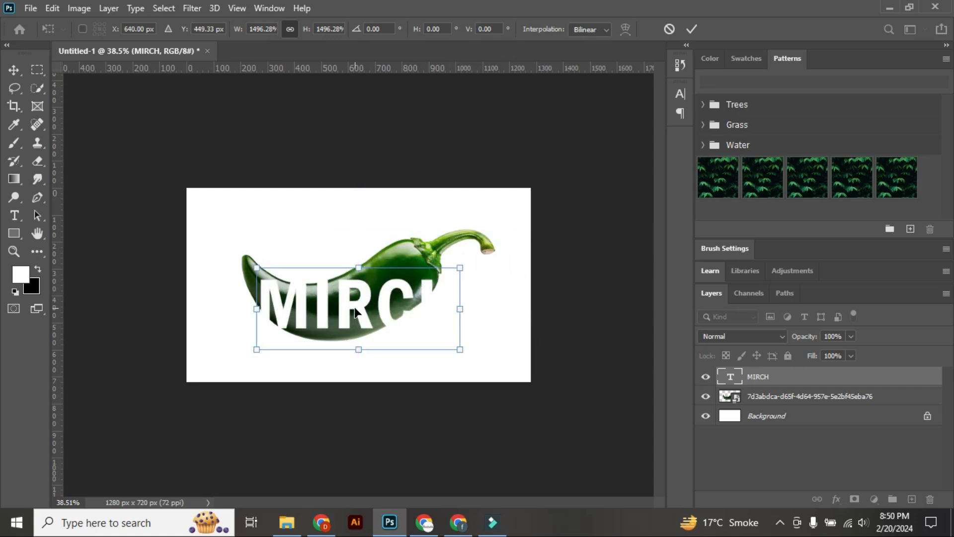
# Step: Change the colour of the whole MIRCH text to black
pyautogui.doubleClick(354, 306)
pyautogui.doubleClick(334, 302)
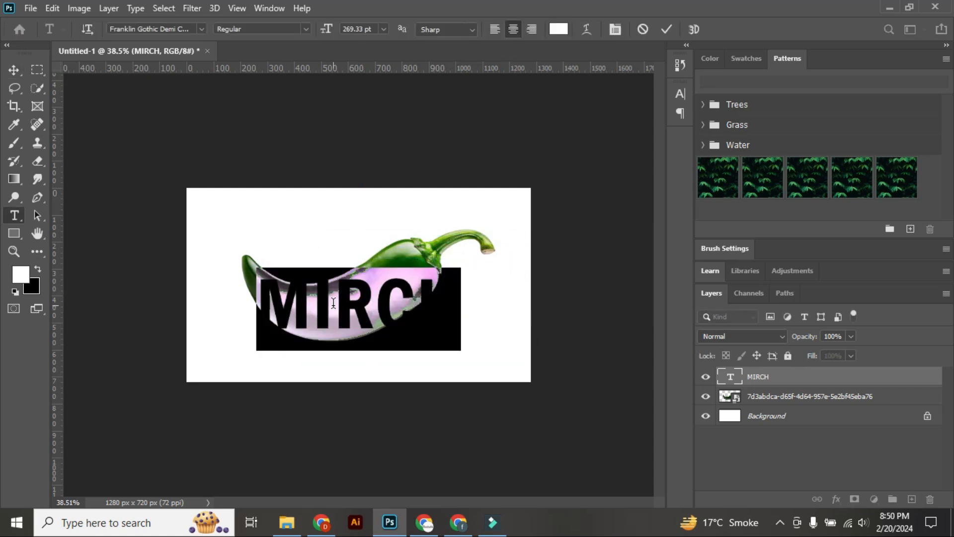
pyautogui.click(37, 270)
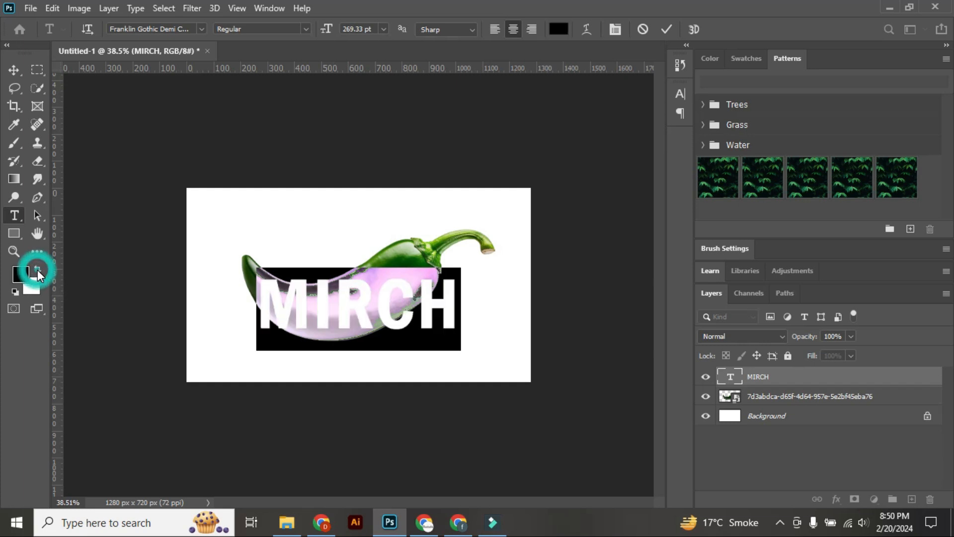
pyautogui.click(343, 303)
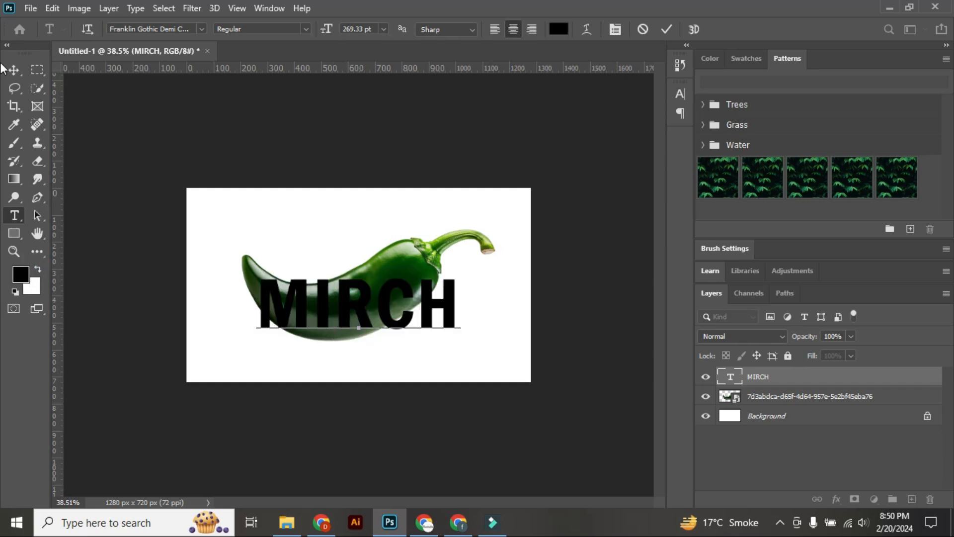
pyautogui.click(14, 71)
pyautogui.click(358, 313)
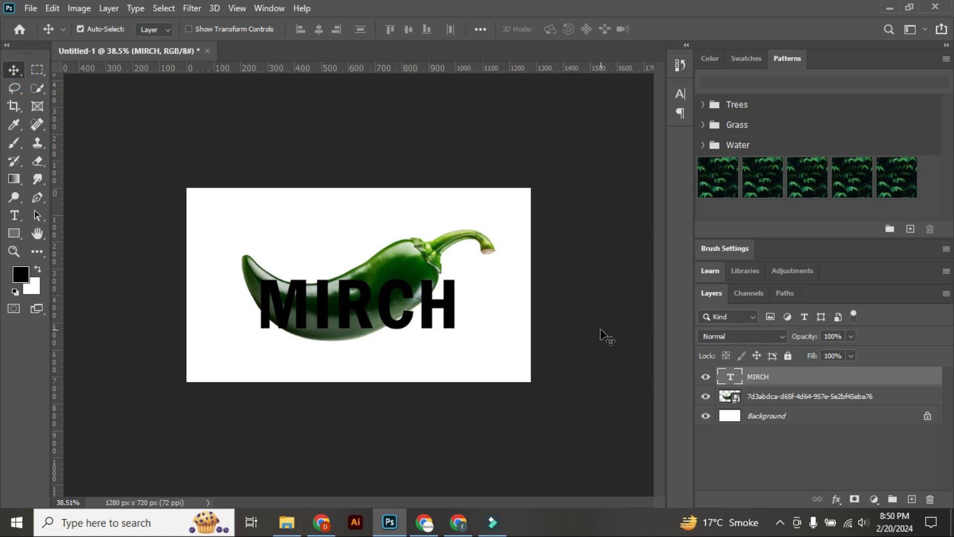
# Step: Convert the MIRCH text layer to a smart object and warp its left end to follow the chilli's shape near the tip
pyautogui.rightClick(764, 377)
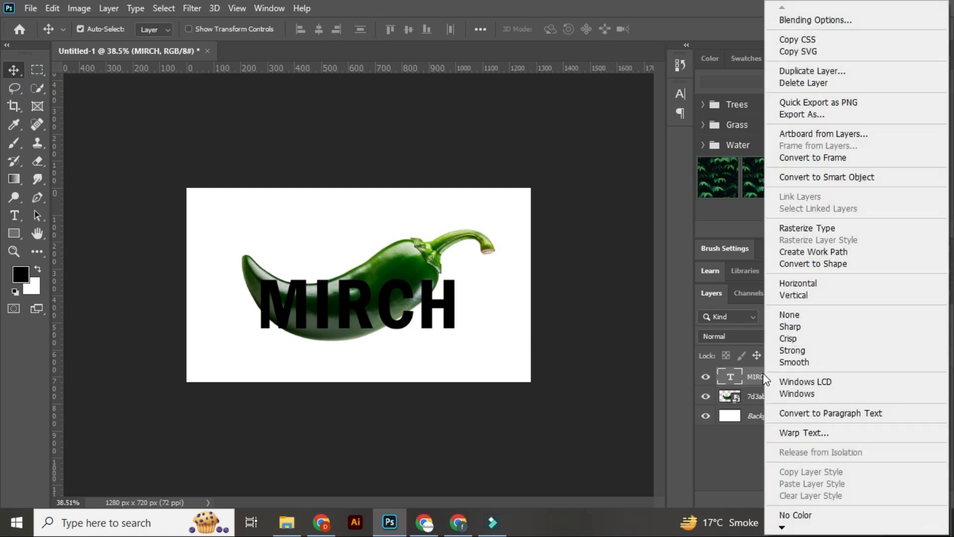
pyautogui.click(807, 178)
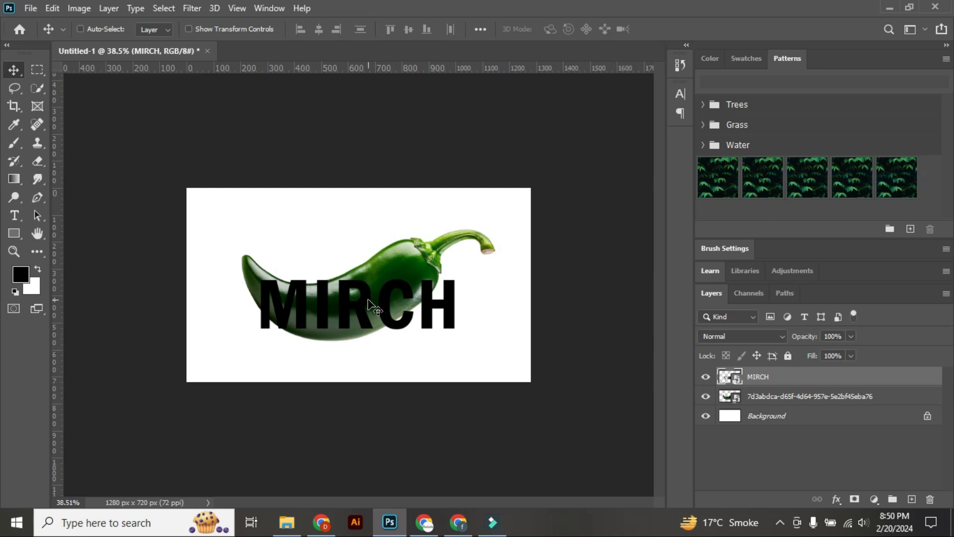
pyautogui.hotkey('ctrl', 't')
pyautogui.rightClick(381, 316)
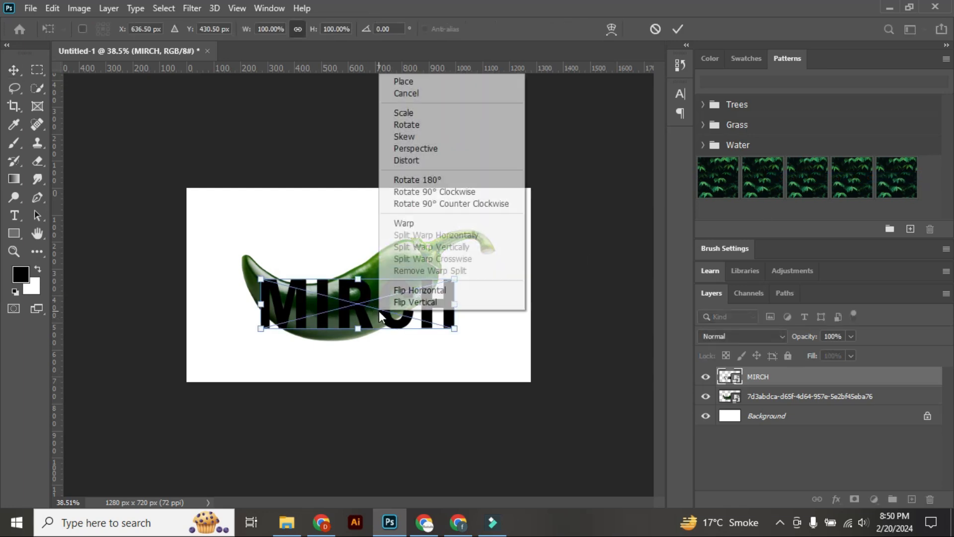
pyautogui.click(408, 223)
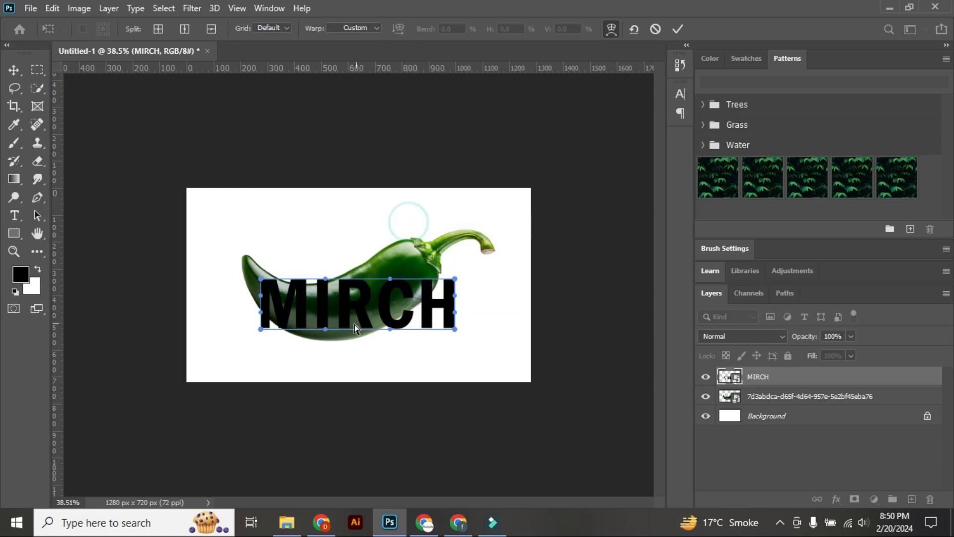
pyautogui.scroll(6, 177, 259)
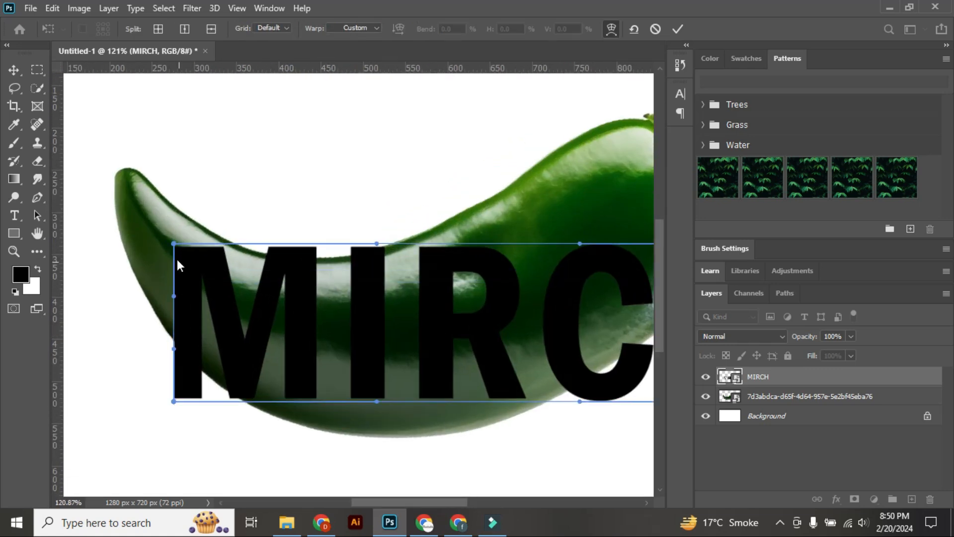
pyautogui.moveTo(174, 244); pyautogui.dragTo(182, 211)
pyautogui.moveTo(173, 402); pyautogui.dragTo(154, 313)
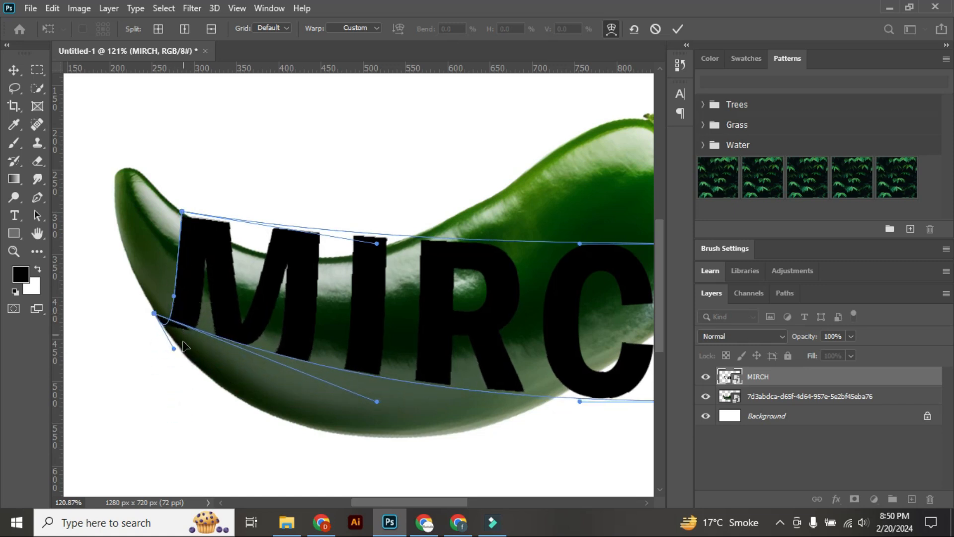
pyautogui.moveTo(172, 347); pyautogui.dragTo(151, 254)
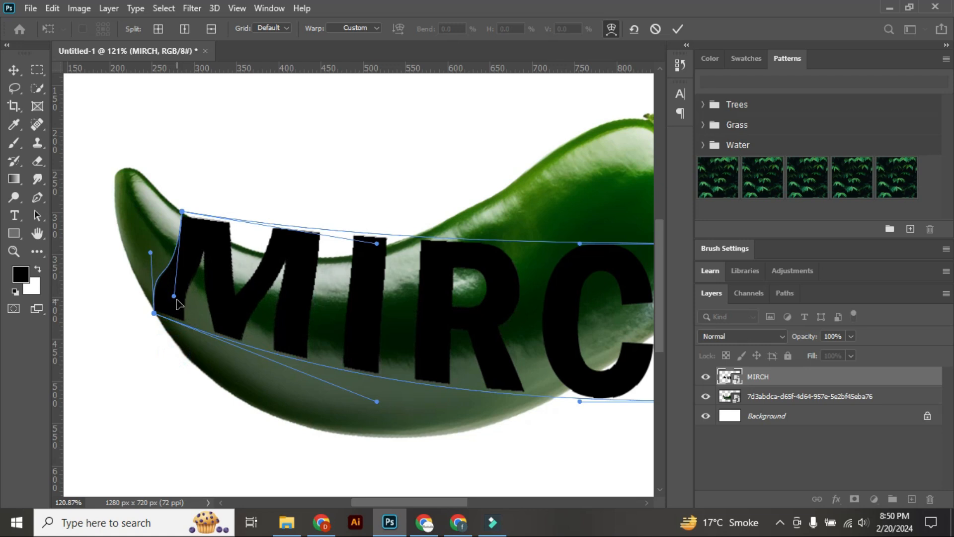
pyautogui.moveTo(176, 298); pyautogui.dragTo(163, 250)
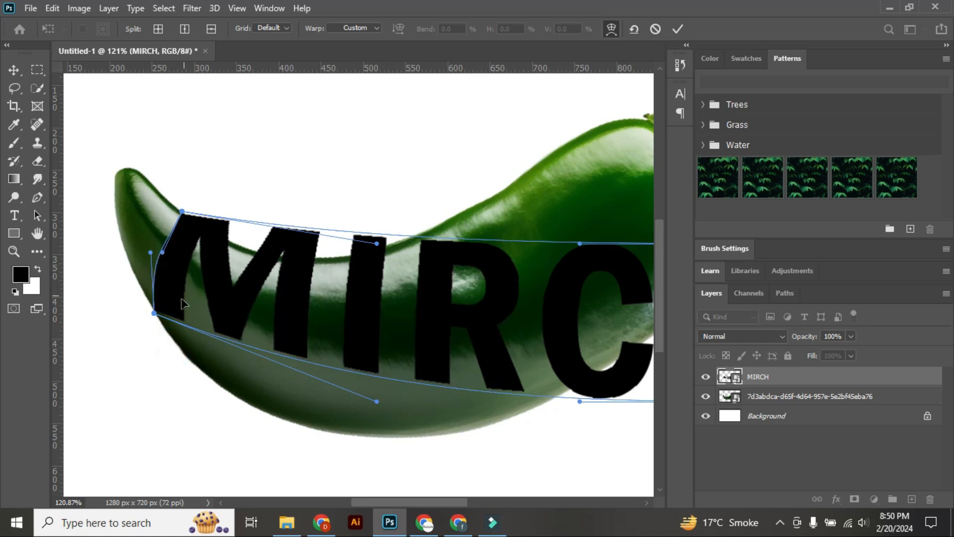
# Step: Warp the right end of the MIRCH text inward so the H curves around the chilli's body near the stem
pyautogui.scroll(-3, 182, 299)
pyautogui.hotkey('alt', 'space')
pyautogui.moveTo(649, 259); pyautogui.dragTo(400, 185)
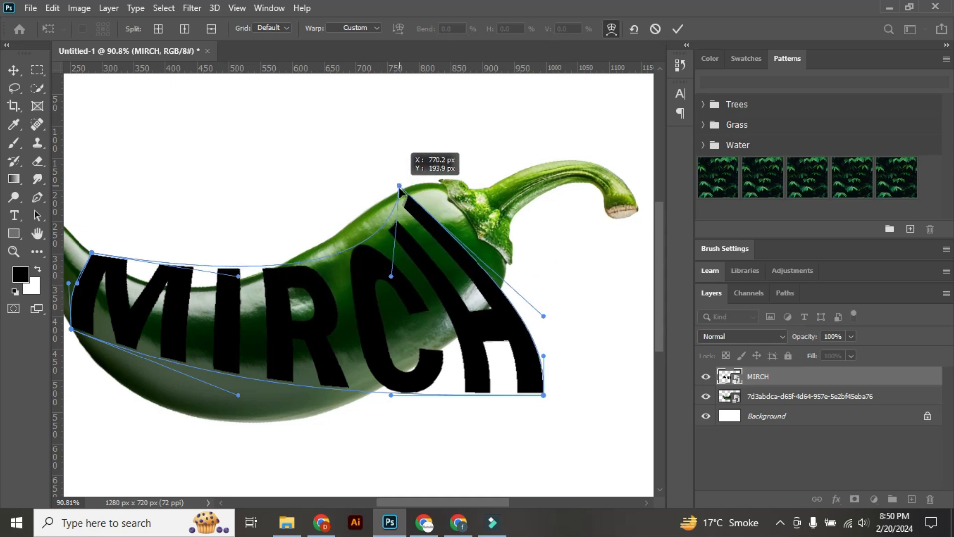
pyautogui.moveTo(543, 395); pyautogui.dragTo(477, 325)
pyautogui.moveTo(543, 356); pyautogui.dragTo(457, 254)
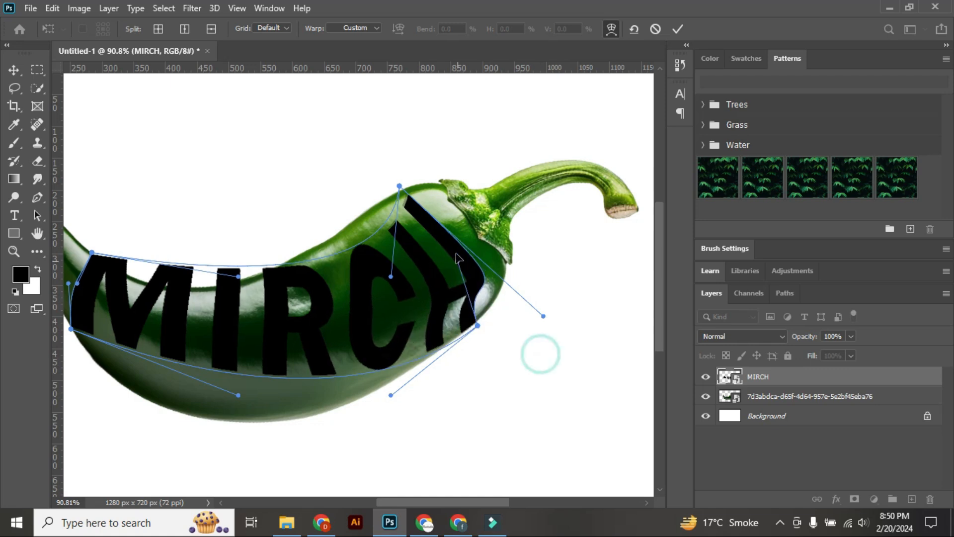
pyautogui.moveTo(543, 316); pyautogui.dragTo(474, 261)
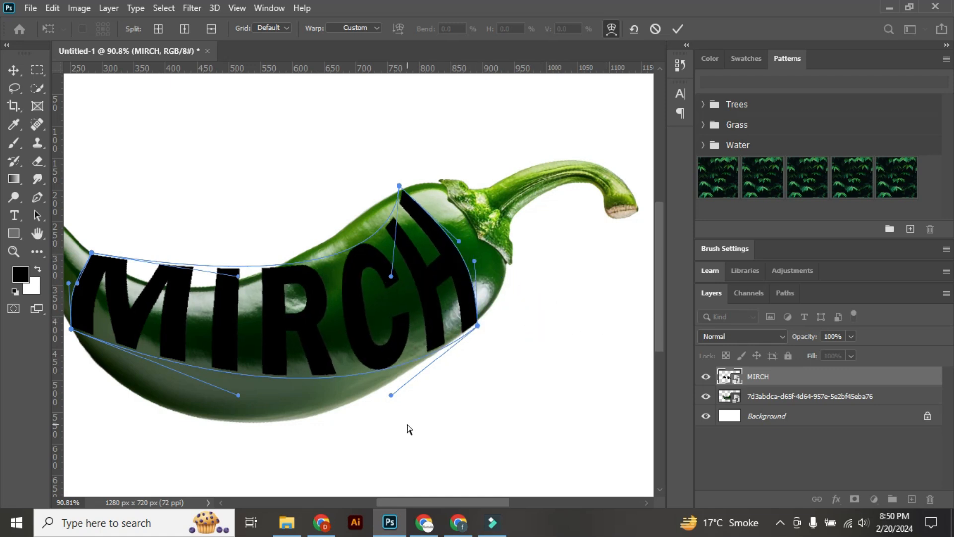
# Step: Bend the upper edge of the MIRCH warp along the chilli's concave top contour
pyautogui.moveTo(410, 432); pyautogui.dragTo(543, 416)
pyautogui.moveTo(372, 260); pyautogui.dragTo(298, 305)
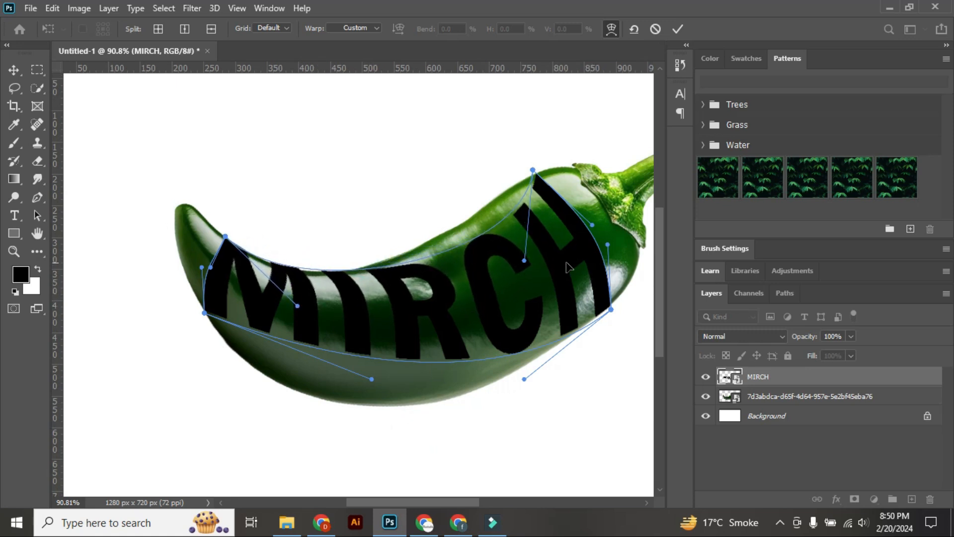
pyautogui.moveTo(525, 262); pyautogui.dragTo(436, 249)
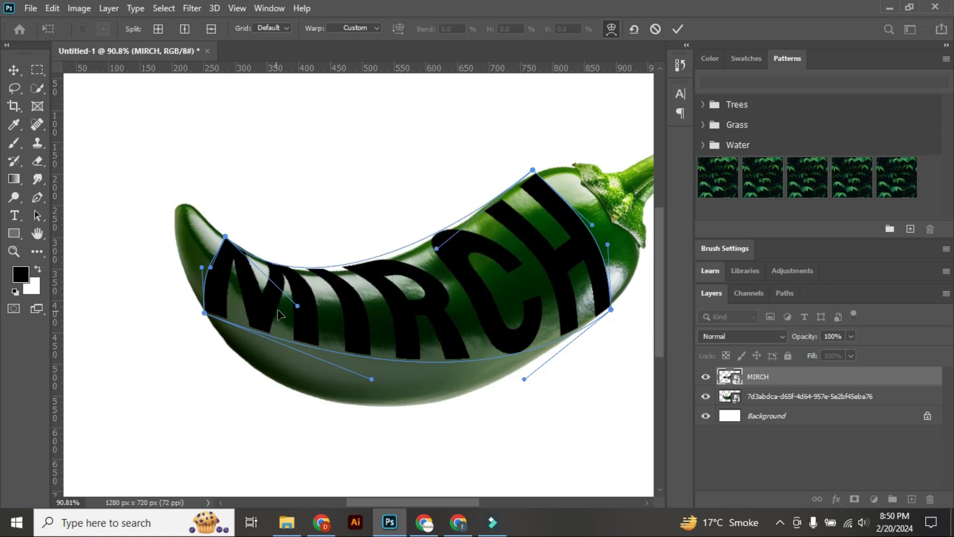
pyautogui.moveTo(297, 305); pyautogui.dragTo(325, 314)
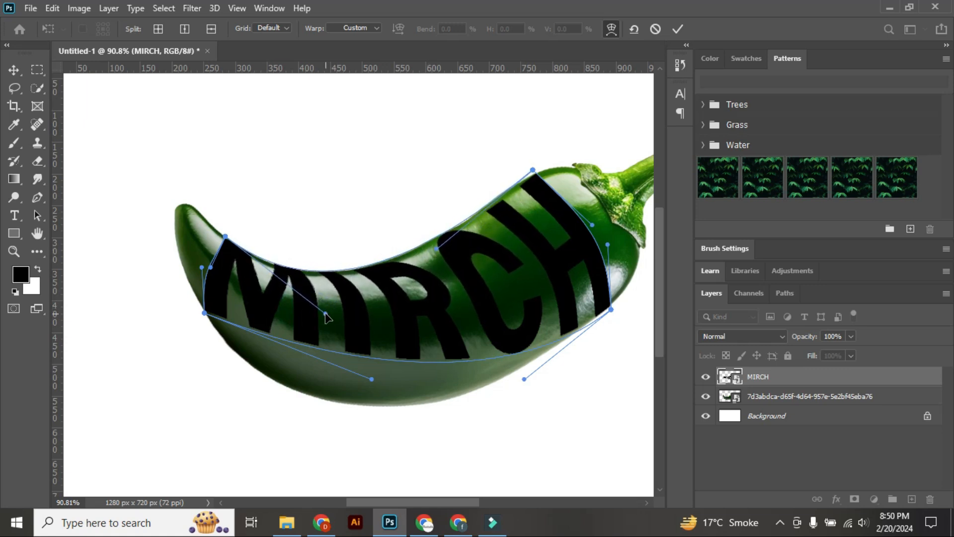
# Step: Bend the lower edge of the MIRCH warp down to the chilli's bottom contour and shift the letters inside to even their spacing
pyautogui.moveTo(371, 380); pyautogui.dragTo(339, 466)
pyautogui.moveTo(519, 421); pyautogui.dragTo(454, 348)
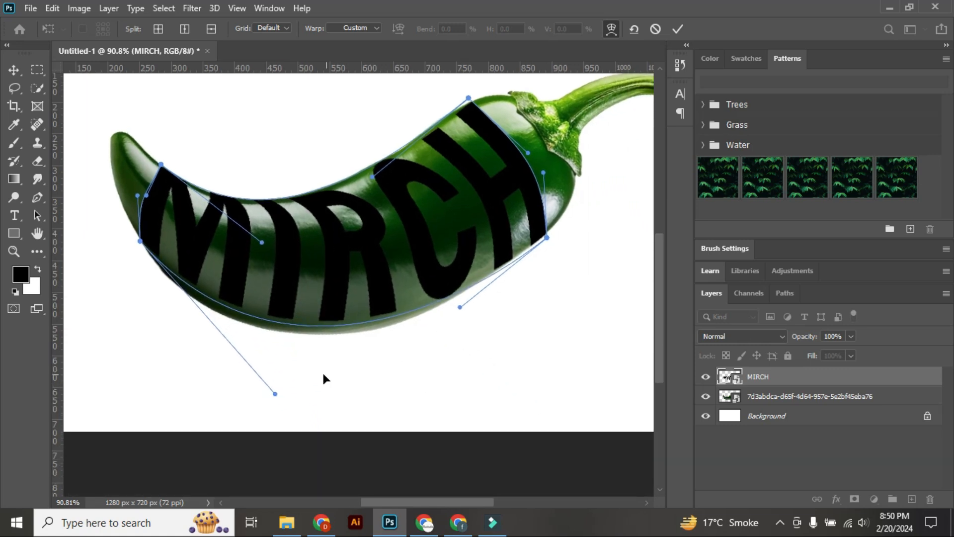
pyautogui.moveTo(276, 395); pyautogui.dragTo(258, 430)
pyautogui.moveTo(459, 307); pyautogui.dragTo(463, 309)
pyautogui.moveTo(319, 239); pyautogui.dragTo(297, 268)
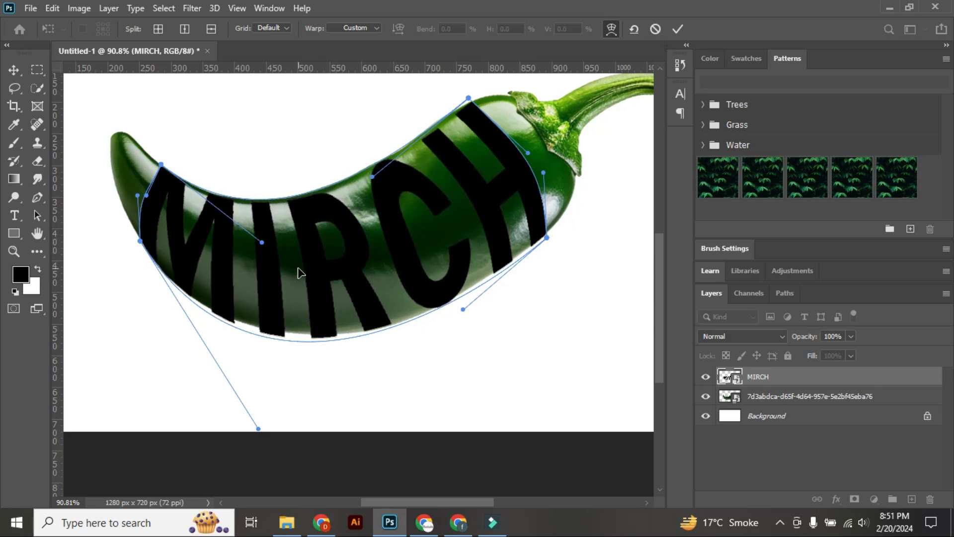
pyautogui.moveTo(470, 201); pyautogui.dragTo(478, 178)
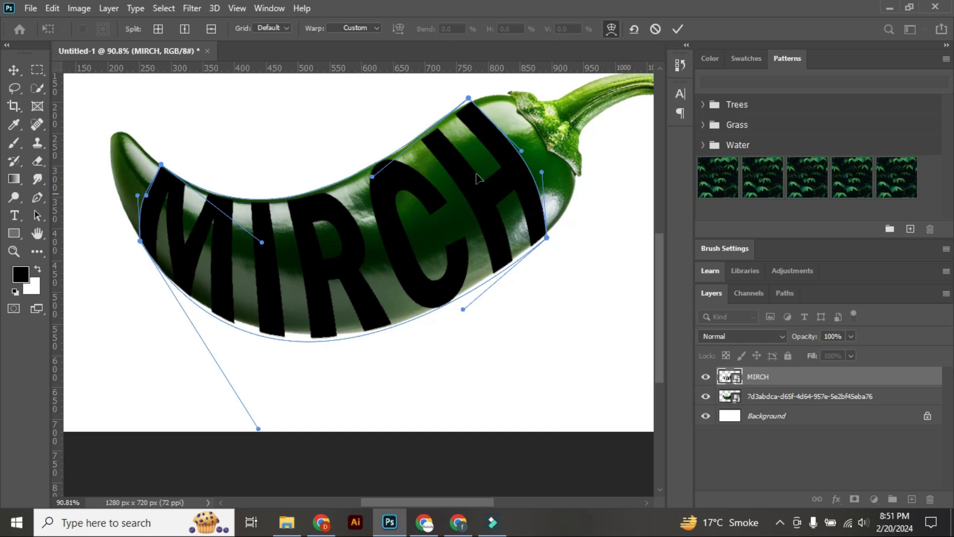
# Step: Fine-tune the two warp corners at the H end of MIRCH so they meet the chilli's upper and lower edges
pyautogui.scroll(5, 477, 93)
pyautogui.moveTo(458, 107); pyautogui.dragTo(459, 104)
pyautogui.scroll(-3, 407, 194)
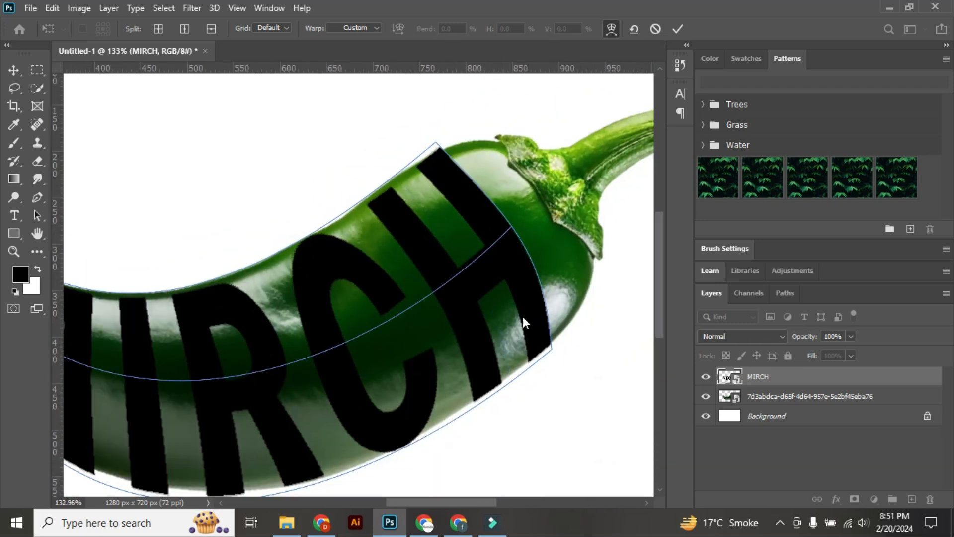
pyautogui.scroll(3, 562, 376)
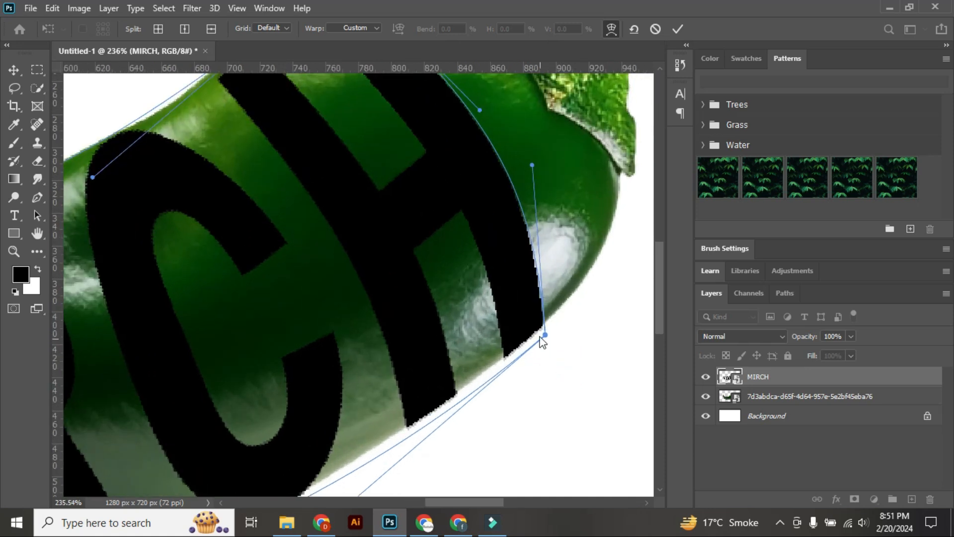
pyautogui.moveTo(546, 340); pyautogui.dragTo(548, 339)
pyautogui.scroll(-5, 579, 304)
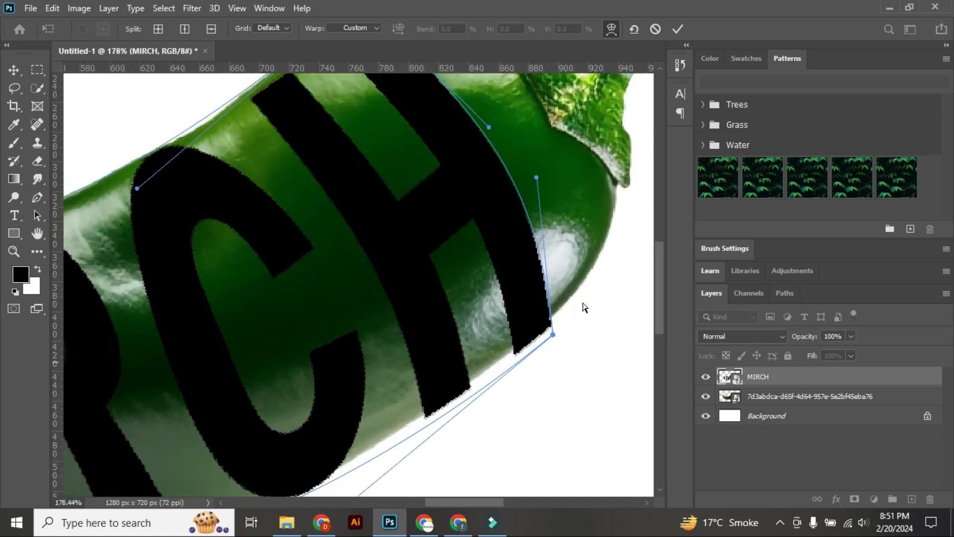
# Step: Raise the upper warp corner at the M slightly beyond the chilli's edge and fine-tune the lower corner beside it
pyautogui.scroll(7, 272, 252)
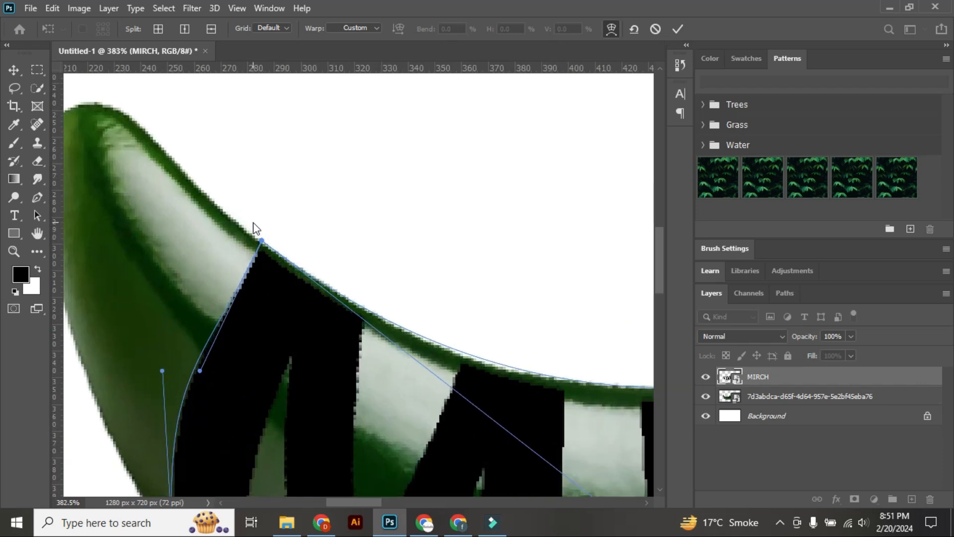
pyautogui.moveTo(262, 239); pyautogui.dragTo(262, 228)
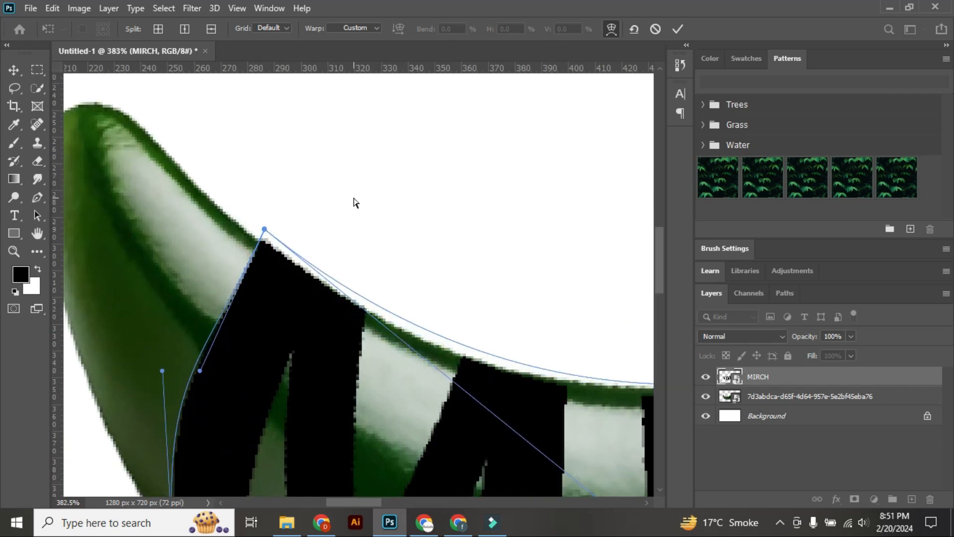
pyautogui.scroll(-2, 353, 203)
pyautogui.scroll(2, 227, 467)
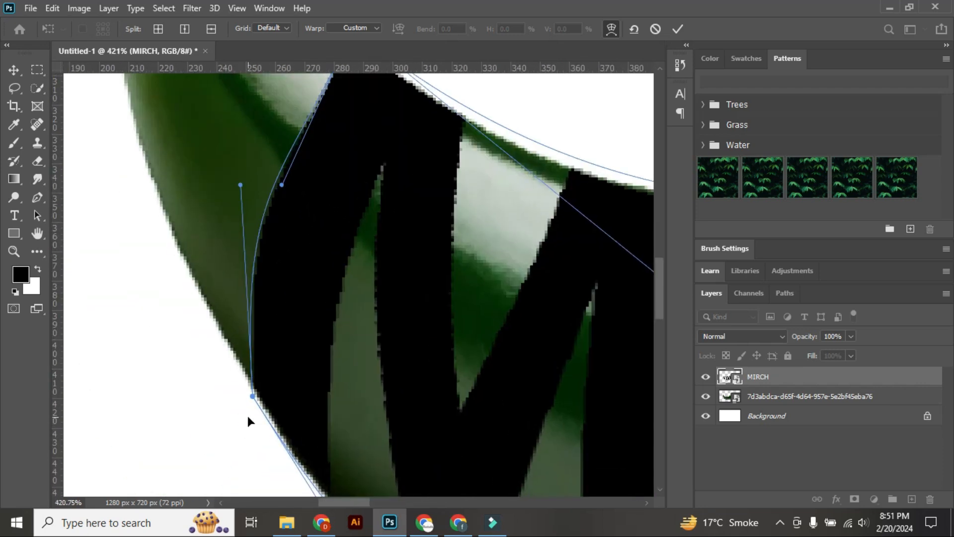
pyautogui.moveTo(251, 397); pyautogui.dragTo(250, 395)
pyautogui.scroll(-8, 250, 396)
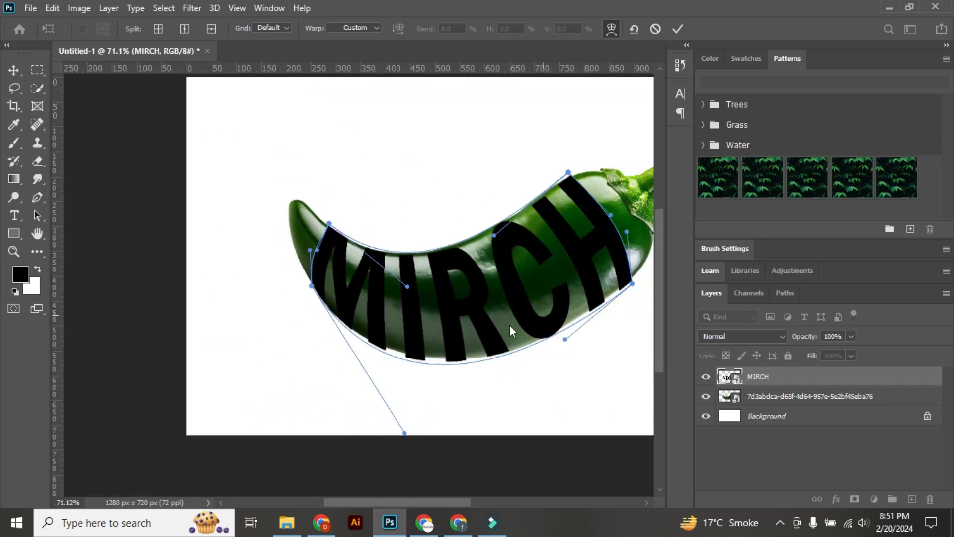
# Step: Nudge the inside of the M slightly toward the chilli's tip and commit the MIRCH warp
pyautogui.scroll(1, 540, 278)
pyautogui.moveTo(298, 272); pyautogui.dragTo(293, 277)
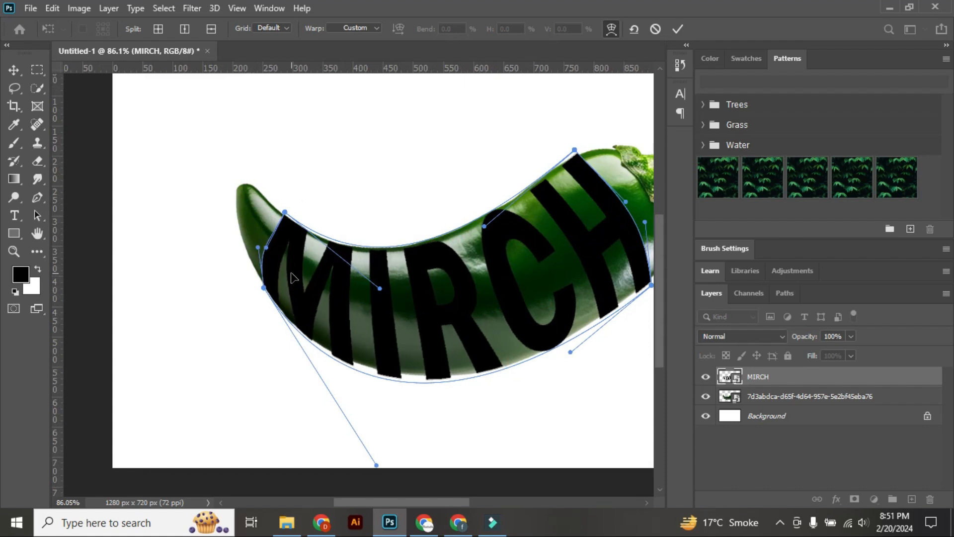
pyautogui.scroll(-1, 293, 277)
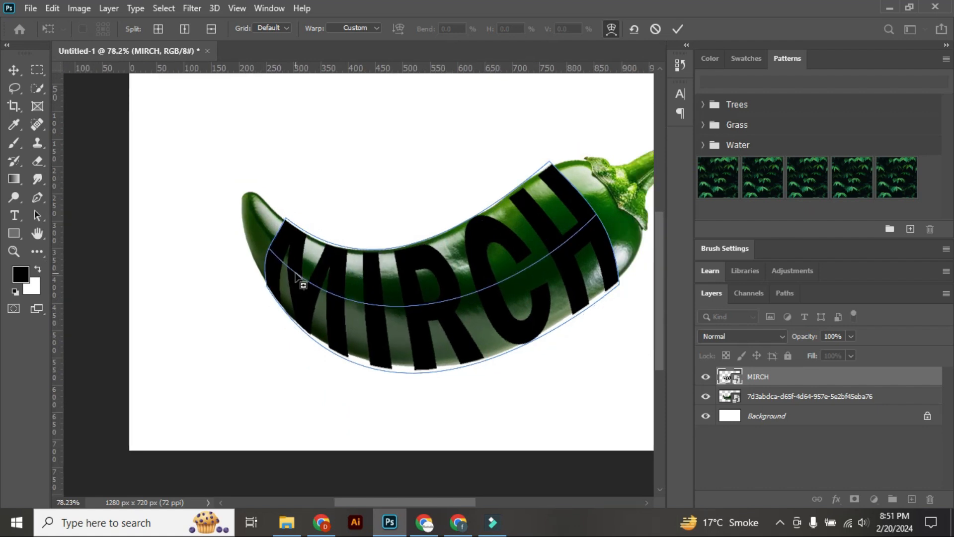
pyautogui.click(678, 29)
pyautogui.scroll(-4, 321, 342)
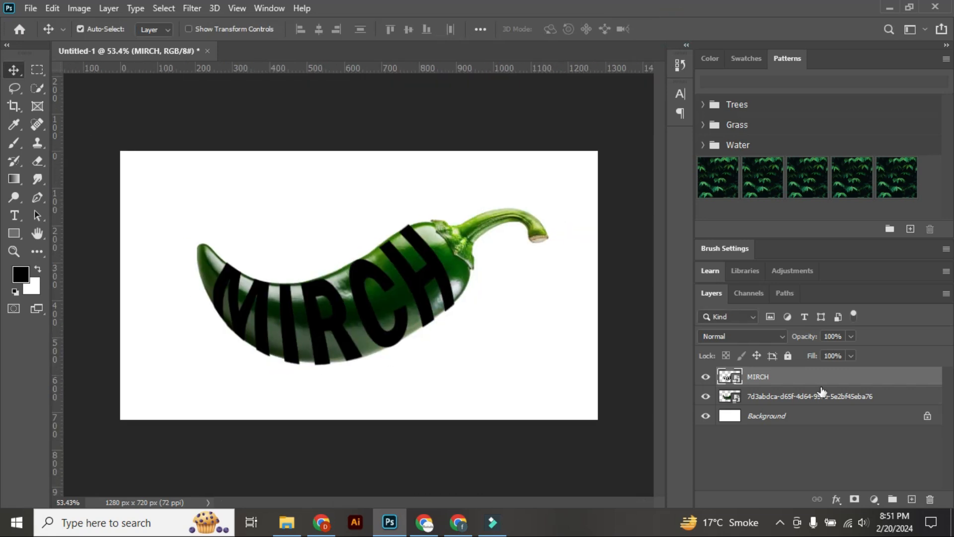
# Step: Duplicate the chilli layer, hide the original, and clip the copy to the MIRCH layer from above
pyautogui.click(782, 397)
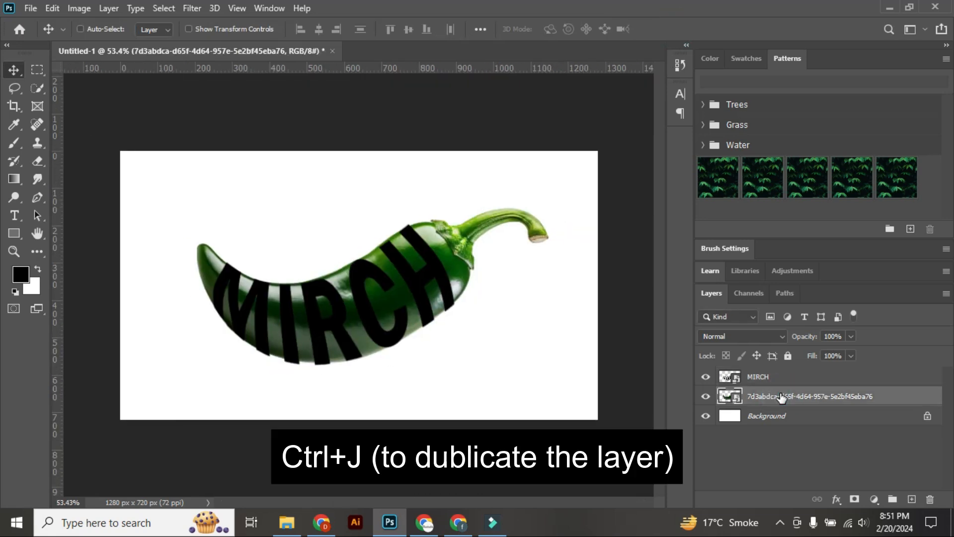
pyautogui.hotkey('ctrl', 'j')
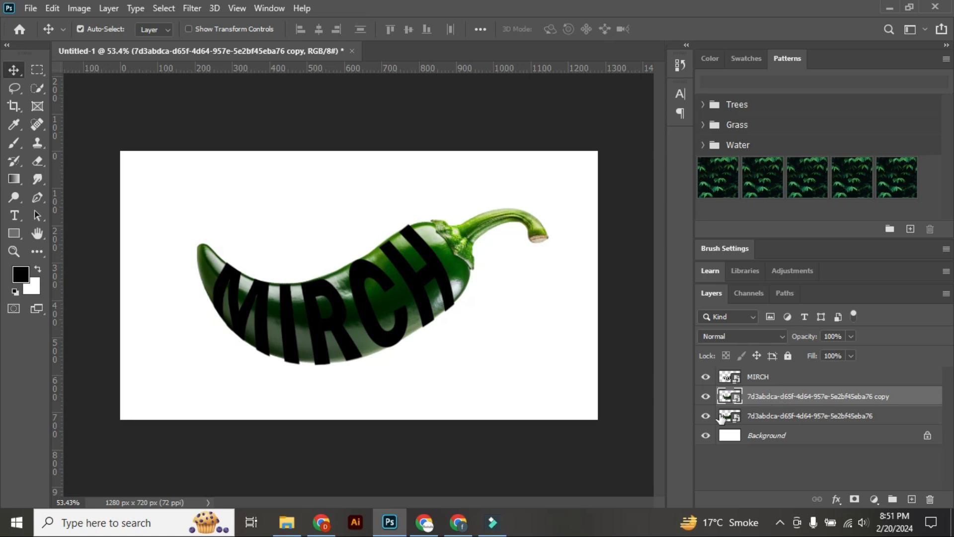
pyautogui.click(705, 416)
pyautogui.moveTo(773, 401); pyautogui.dragTo(773, 377)
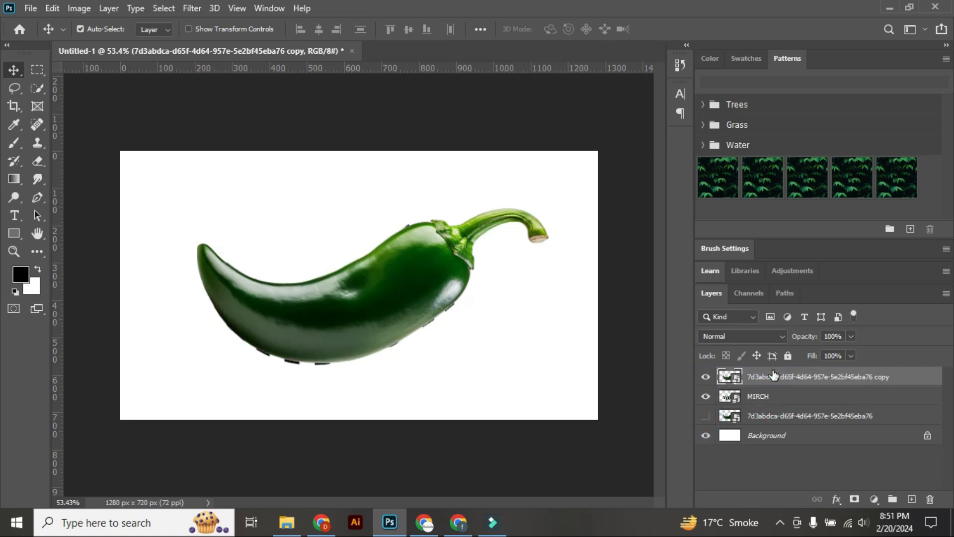
pyautogui.keyDown('alt'); pyautogui.click(825, 380); pyautogui.keyUp('alt')
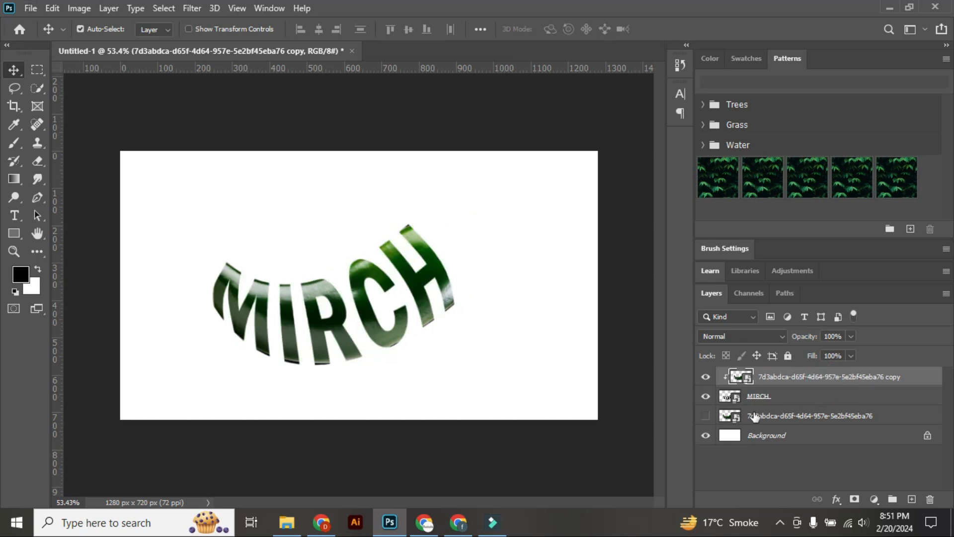
# Step: Show the original chilli layer again and hide its content with an inverted, all-black layer mask
pyautogui.click(706, 416)
pyautogui.click(794, 416)
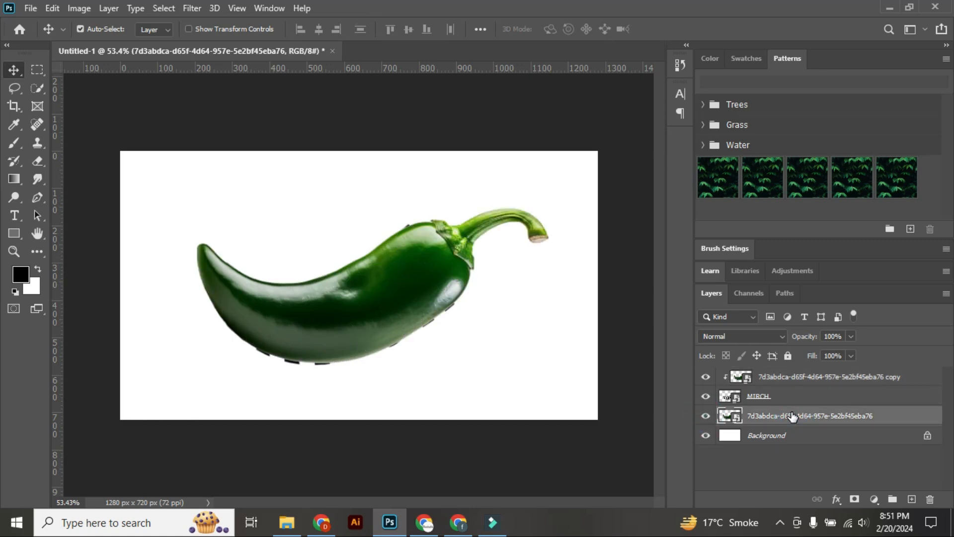
pyautogui.click(855, 499)
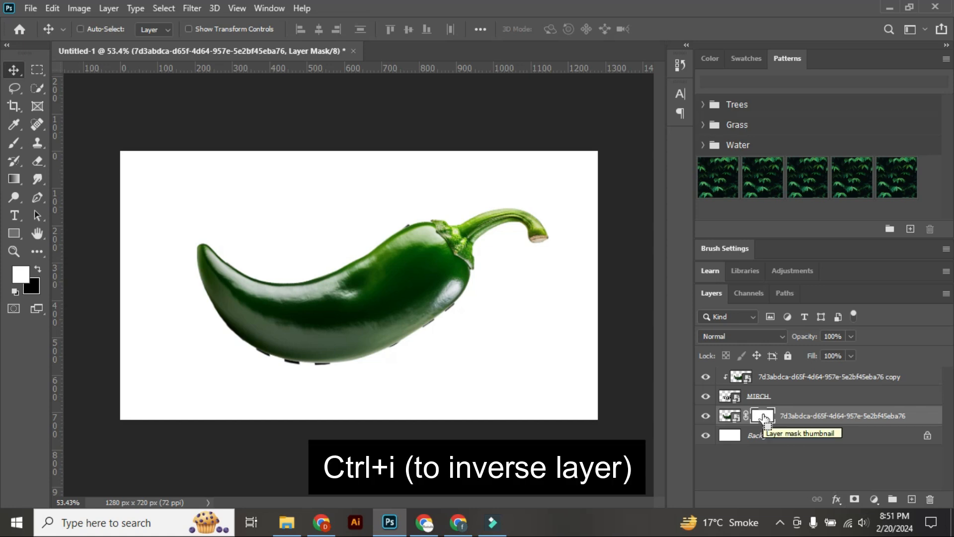
pyautogui.hotkey('ctrl', 'i')
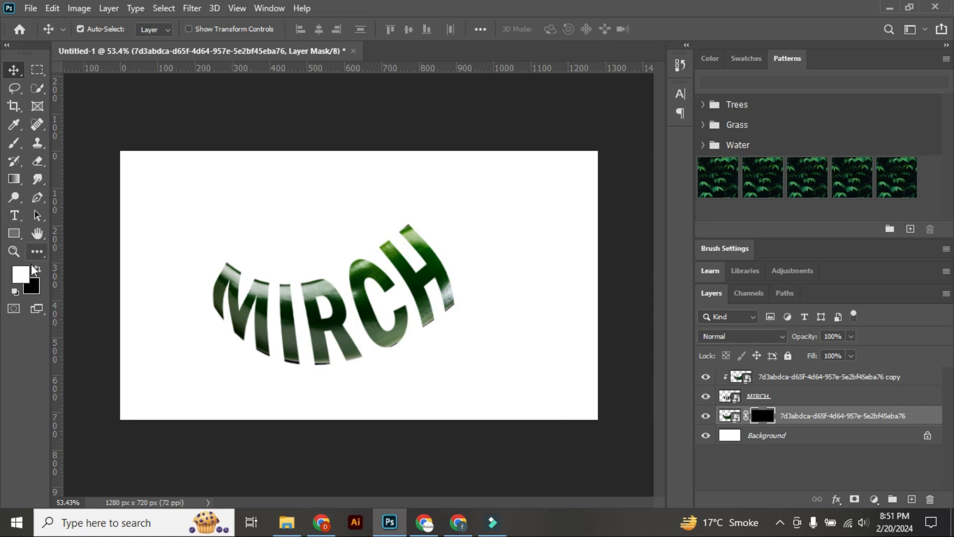
# Step: Paint white on the chilli's layer mask with a soft 60 px brush to reveal the tip beside the M
pyautogui.click(14, 142)
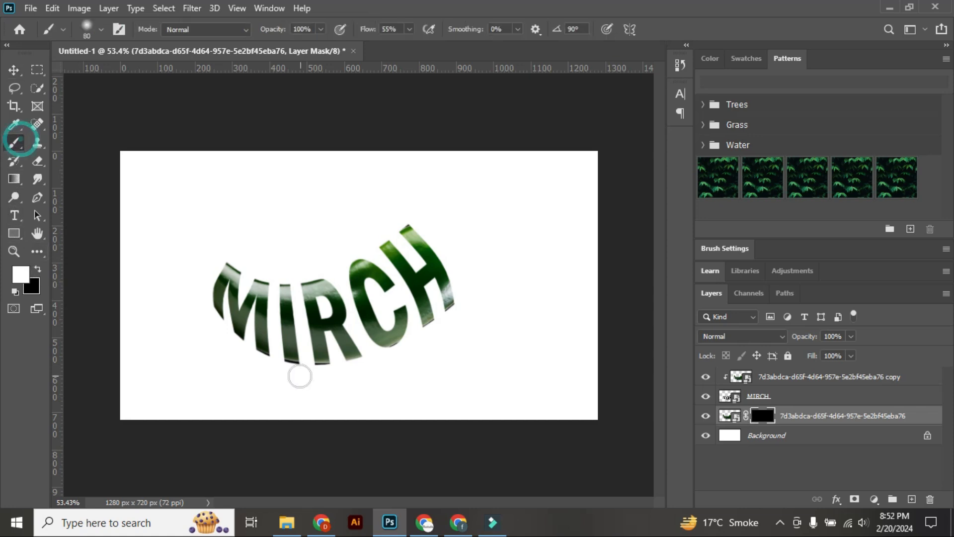
pyautogui.scroll(10, 205, 273)
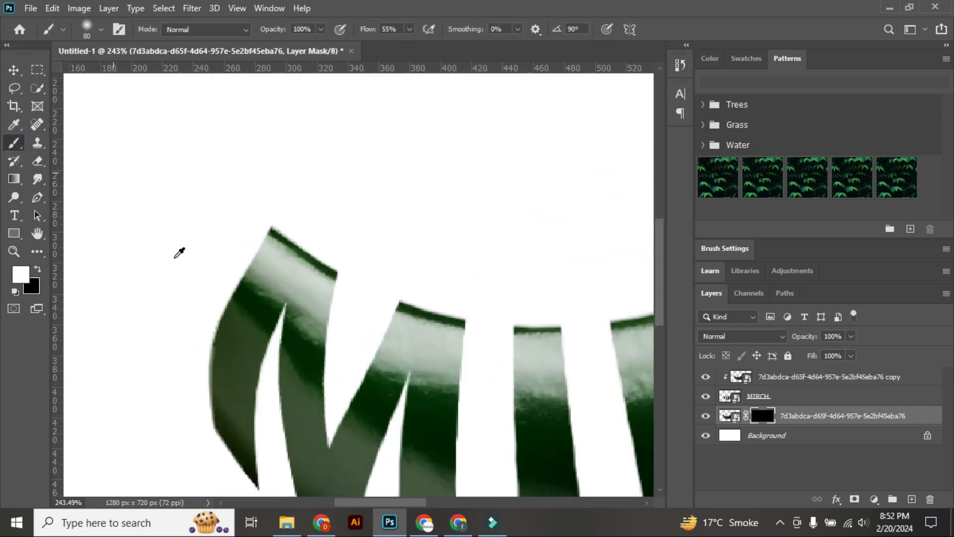
pyautogui.press('[')
pyautogui.press('[')
pyautogui.moveTo(247, 220)
pyautogui.mouseDown()
pyautogui.moveTo(203, 286)
pyautogui.moveTo(184, 350)
pyautogui.moveTo(236, 241)
pyautogui.moveTo(282, 194)
pyautogui.moveTo(253, 221)
pyautogui.moveTo(205, 323)
pyautogui.moveTo(190, 388)
pyautogui.moveTo(180, 373)
pyautogui.moveTo(190, 457)
pyautogui.moveTo(188, 346)
pyautogui.moveTo(188, 466)
pyautogui.moveTo(188, 429)
pyautogui.mouseUp()
pyautogui.scroll(-4, 183, 411)
pyautogui.moveTo(172, 351)
pyautogui.mouseDown()
pyautogui.moveTo(189, 226)
pyautogui.moveTo(162, 235)
pyautogui.moveTo(215, 292)
pyautogui.moveTo(153, 317)
pyautogui.moveTo(155, 237)
pyautogui.moveTo(160, 365)
pyautogui.moveTo(145, 330)
pyautogui.mouseUp()
pyautogui.scroll(-5, 150, 328)
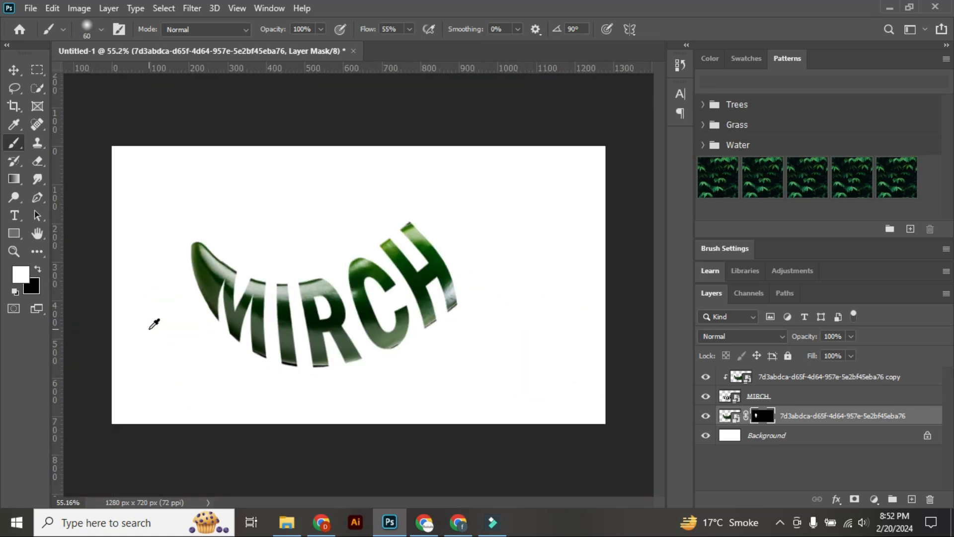
# Step: Paint white on the mask beyond the H to reveal the chilli's rounded end, cap and the start of the stem
pyautogui.scroll(6, 462, 233)
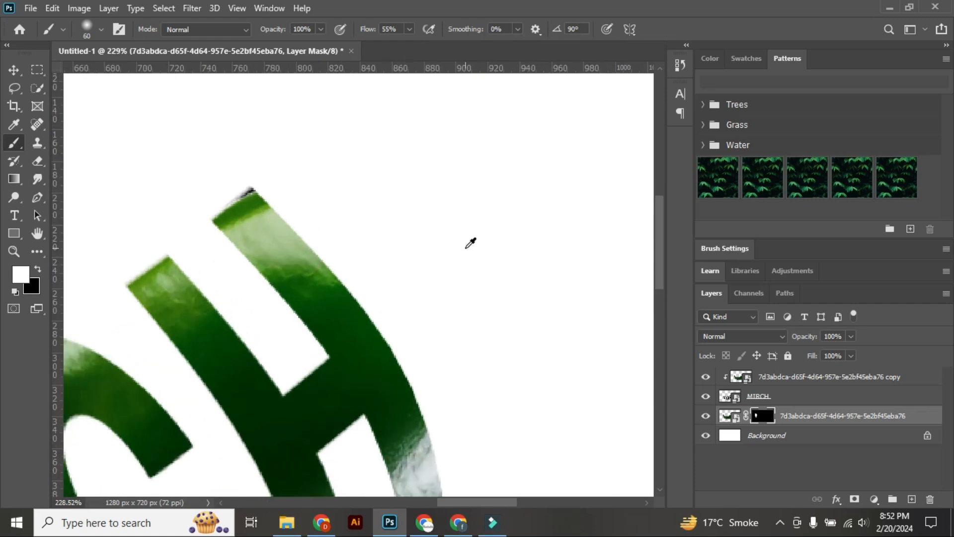
pyautogui.moveTo(267, 189)
pyautogui.mouseDown()
pyautogui.moveTo(297, 181)
pyautogui.moveTo(290, 174)
pyautogui.moveTo(300, 219)
pyautogui.moveTo(373, 305)
pyautogui.moveTo(369, 226)
pyautogui.moveTo(388, 366)
pyautogui.moveTo(383, 304)
pyautogui.moveTo(409, 306)
pyautogui.moveTo(441, 273)
pyautogui.mouseUp()
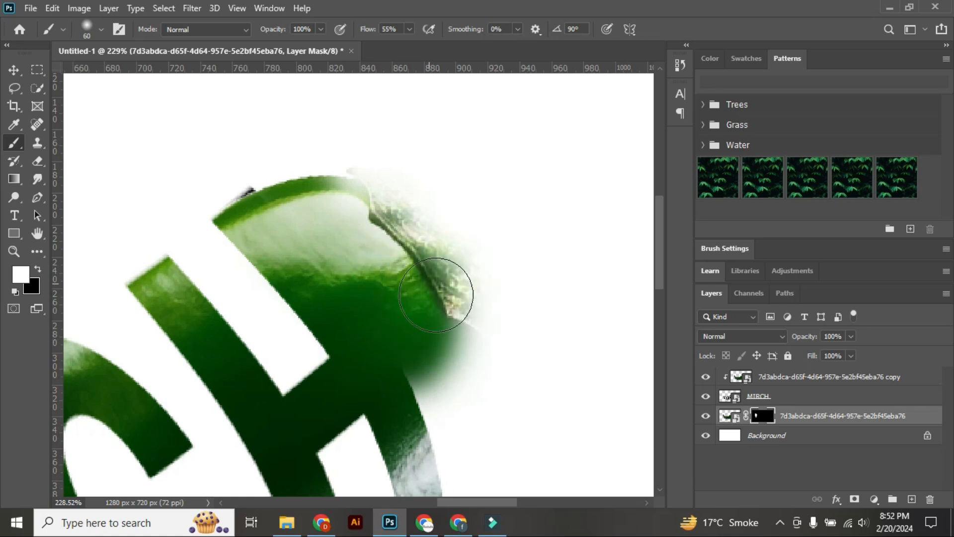
pyautogui.scroll(-2, 428, 373)
pyautogui.moveTo(430, 351)
pyautogui.mouseDown()
pyautogui.moveTo(449, 374)
pyautogui.moveTo(419, 327)
pyautogui.moveTo(438, 341)
pyautogui.moveTo(452, 426)
pyautogui.moveTo(467, 334)
pyautogui.moveTo(489, 345)
pyautogui.moveTo(493, 328)
pyautogui.moveTo(481, 271)
pyautogui.moveTo(461, 246)
pyautogui.moveTo(415, 222)
pyautogui.moveTo(331, 234)
pyautogui.moveTo(354, 217)
pyautogui.moveTo(423, 212)
pyautogui.moveTo(487, 222)
pyautogui.moveTo(500, 262)
pyautogui.moveTo(525, 260)
pyautogui.moveTo(547, 170)
pyautogui.mouseUp()
pyautogui.scroll(-3, 368, 265)
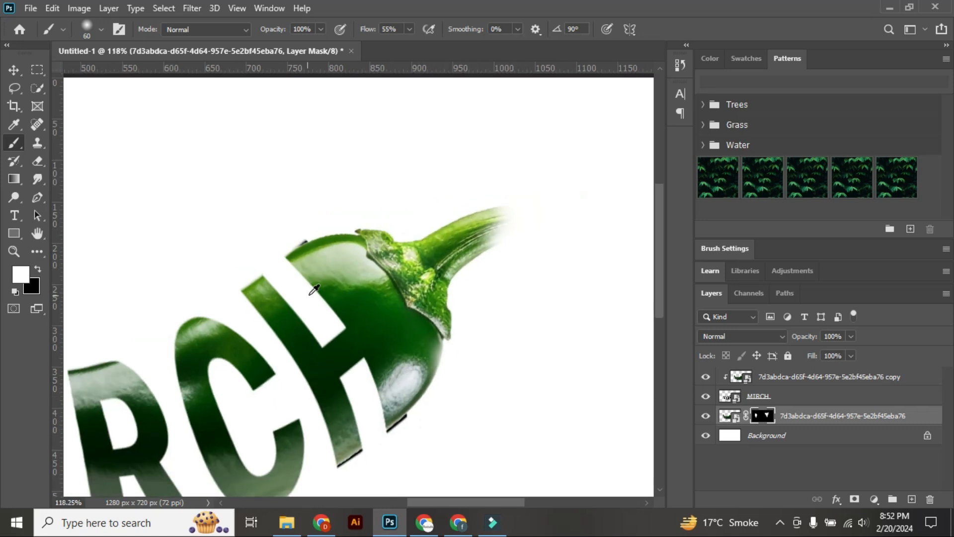
# Step: Paint white on the mask along the rest of the stem to reveal it up to its cut end
pyautogui.moveTo(453, 244)
pyautogui.mouseDown()
pyautogui.moveTo(503, 207)
pyautogui.moveTo(532, 224)
pyautogui.moveTo(505, 240)
pyautogui.moveTo(557, 264)
pyautogui.mouseUp()
pyautogui.moveTo(559, 323); pyautogui.dragTo(530, 279)
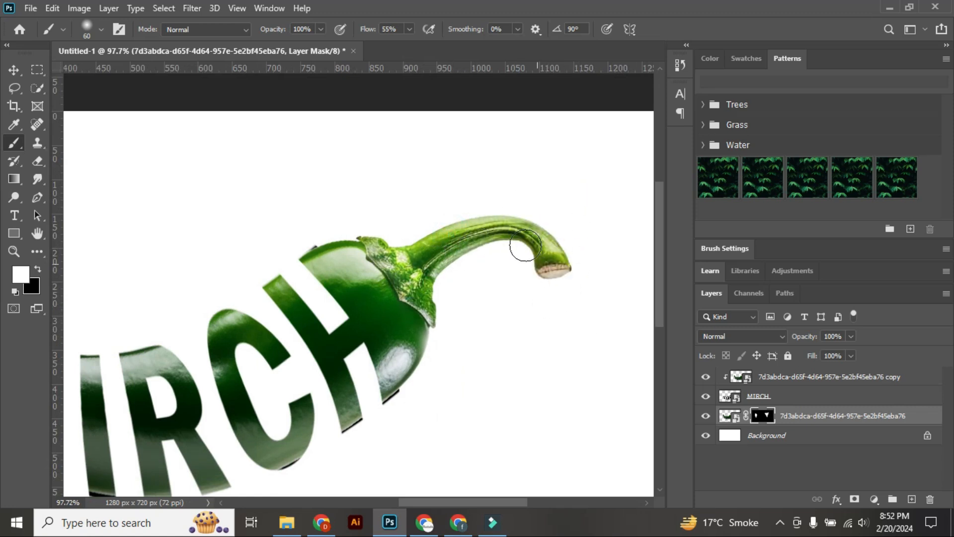
pyautogui.scroll(-2, 527, 243)
# Step: Examine the lower edges of the letters, the revealed stem and the overall chilli text composition
pyautogui.scroll(5, 346, 436)
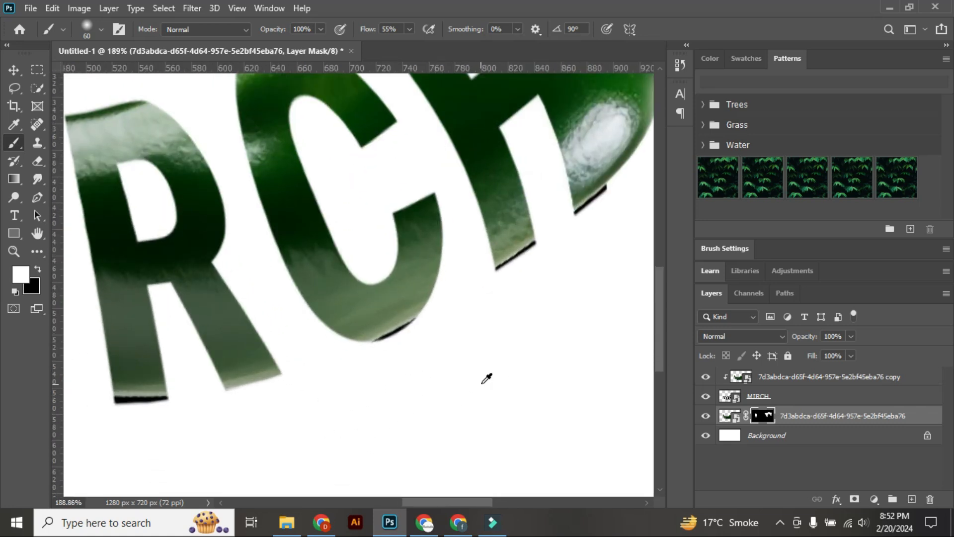
pyautogui.scroll(-5, 486, 377)
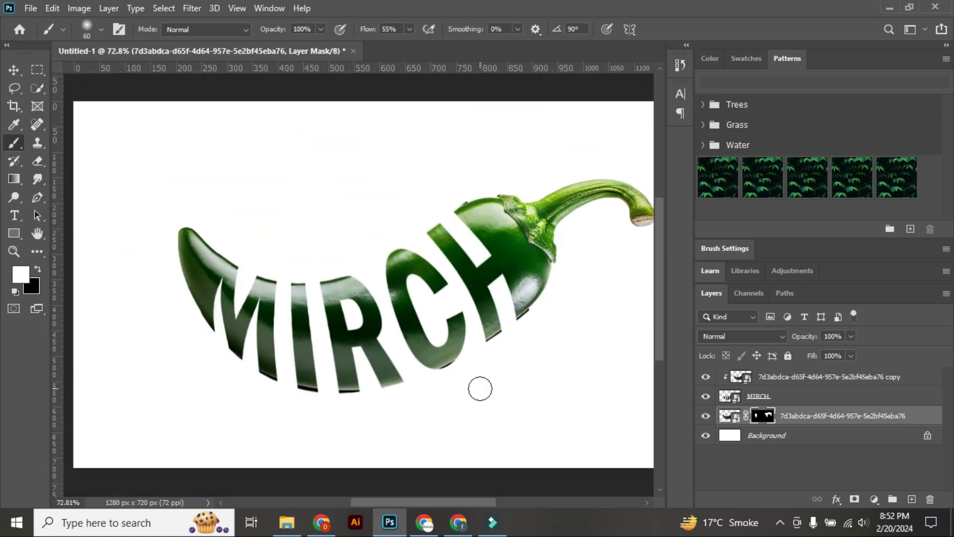
pyautogui.scroll(-2, 480, 389)
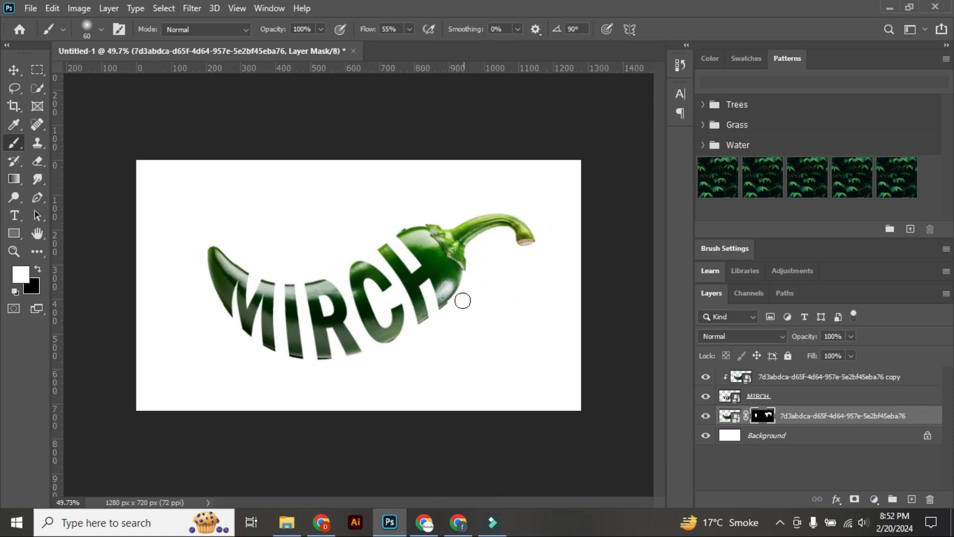
pyautogui.scroll(2, 589, 215)
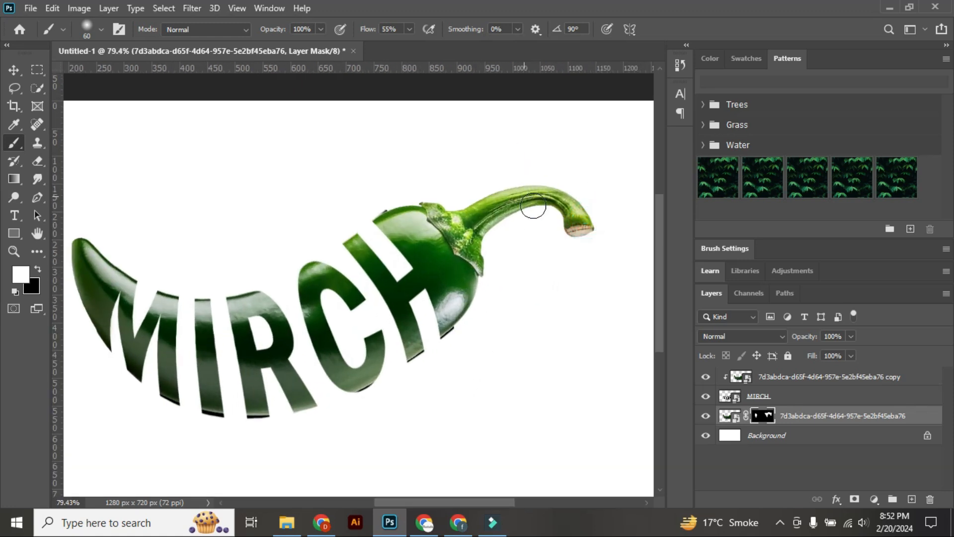
pyautogui.scroll(-3, 547, 252)
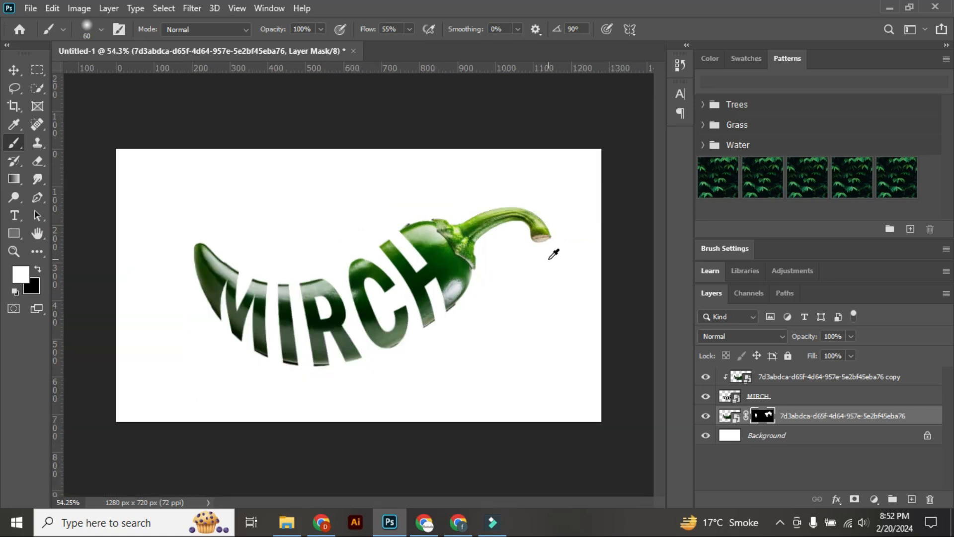
pyautogui.click(14, 70)
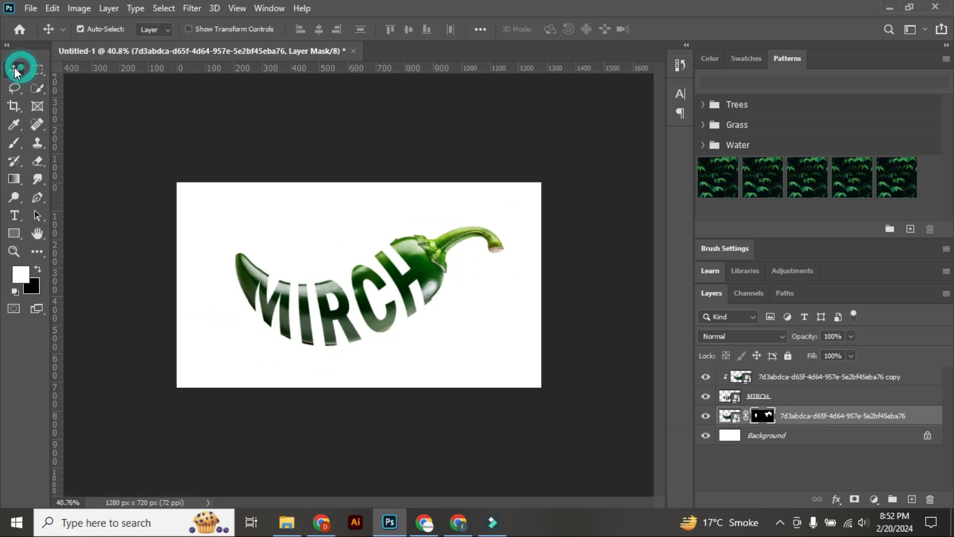
pyautogui.scroll(2, 325, 311)
pyautogui.scroll(1, 325, 311)
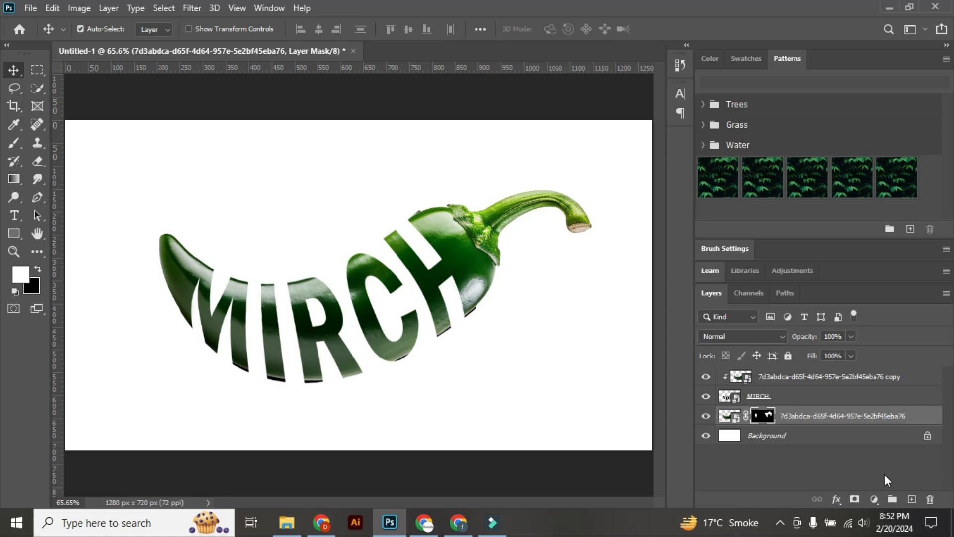
# Step: Add a new layer above the clipped chilli copy and stamp one soft black spot on it with a 250 px brush above the letters
pyautogui.click(813, 378)
pyautogui.click(912, 499)
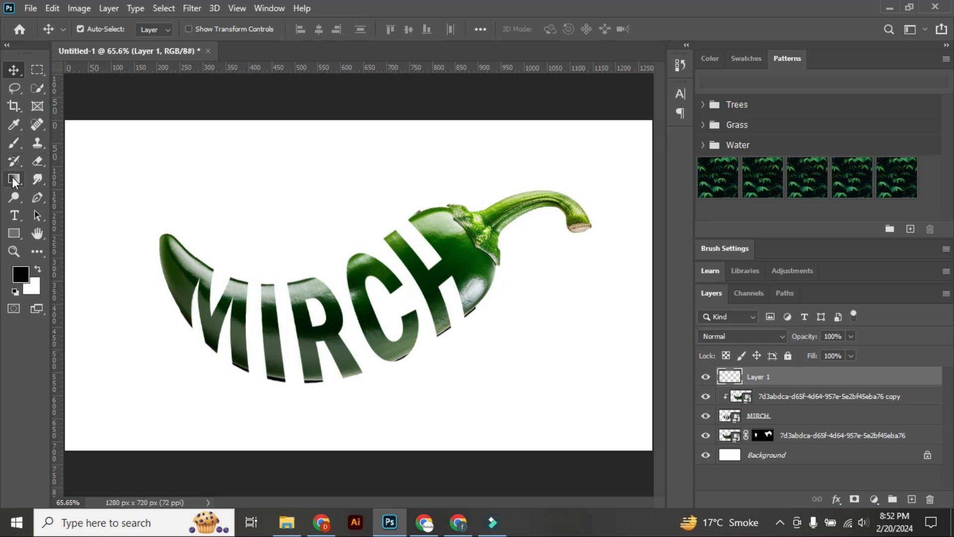
pyautogui.click(13, 143)
pyautogui.press(']')
pyautogui.press(']')
pyautogui.press(']')
pyautogui.press(']')
pyautogui.press(']')
pyautogui.press(']')
pyautogui.press(']')
pyautogui.press(']')
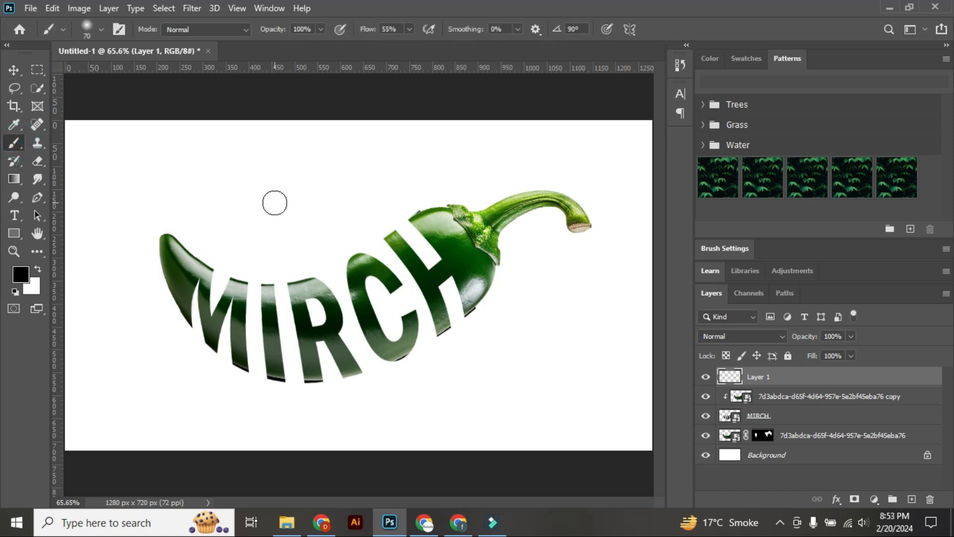
pyautogui.press(']')
pyautogui.press(']')
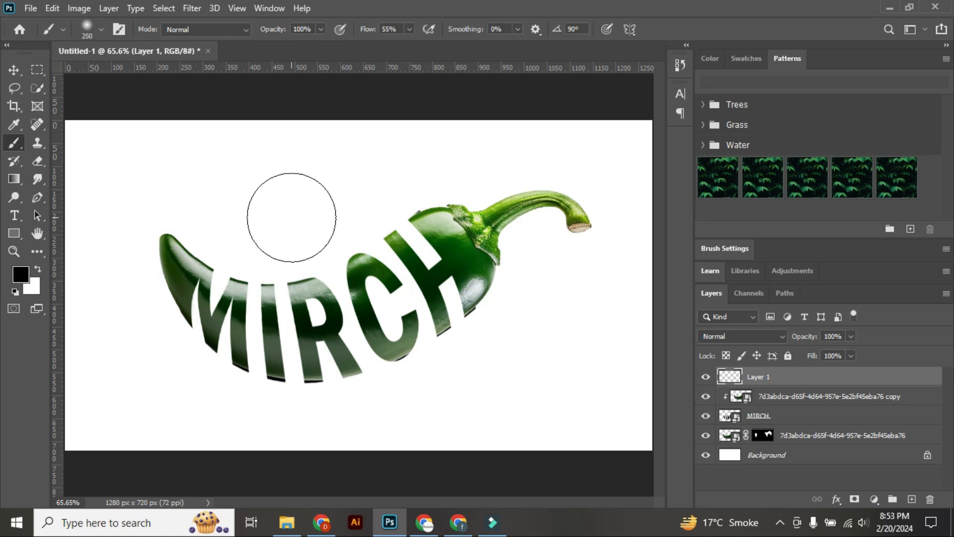
pyautogui.click(292, 217)
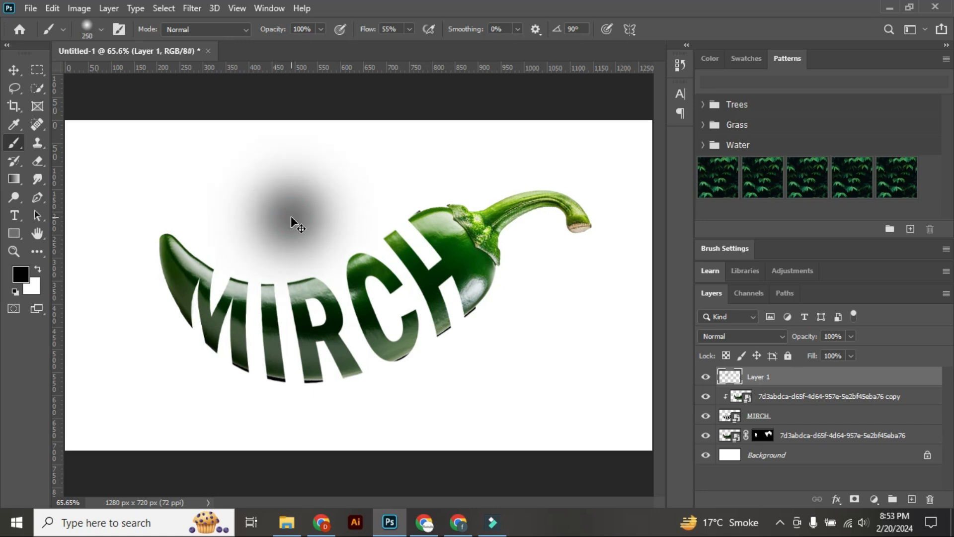
# Step: Transform the soft black spot into a flat shadow about 192% wide and 13% high, placed directly beneath the MIRCH letters
pyautogui.hotkey('ctrl', 't')
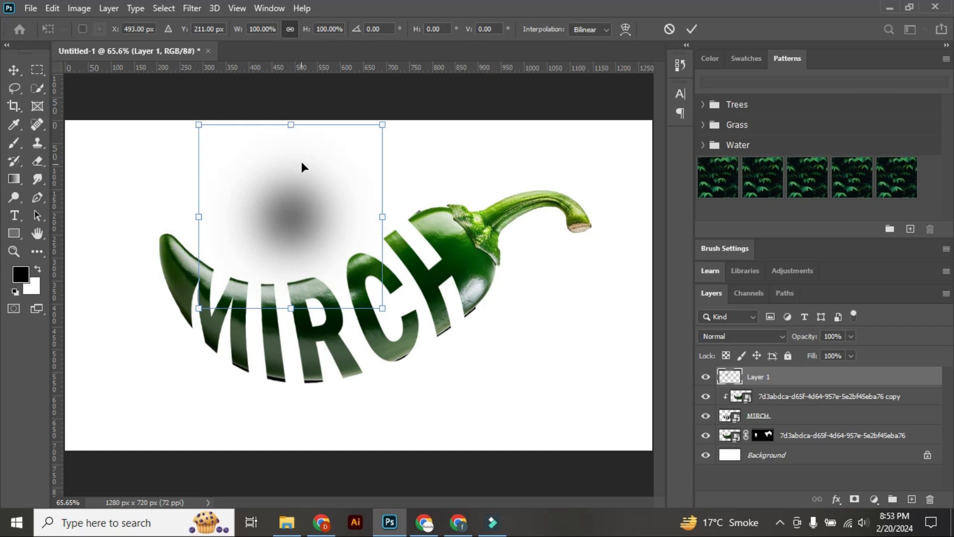
pyautogui.moveTo(290, 124)
pyautogui.mouseDown()
pyautogui.moveTo(289, 280)
pyautogui.moveTo(321, 394)
pyautogui.mouseUp()
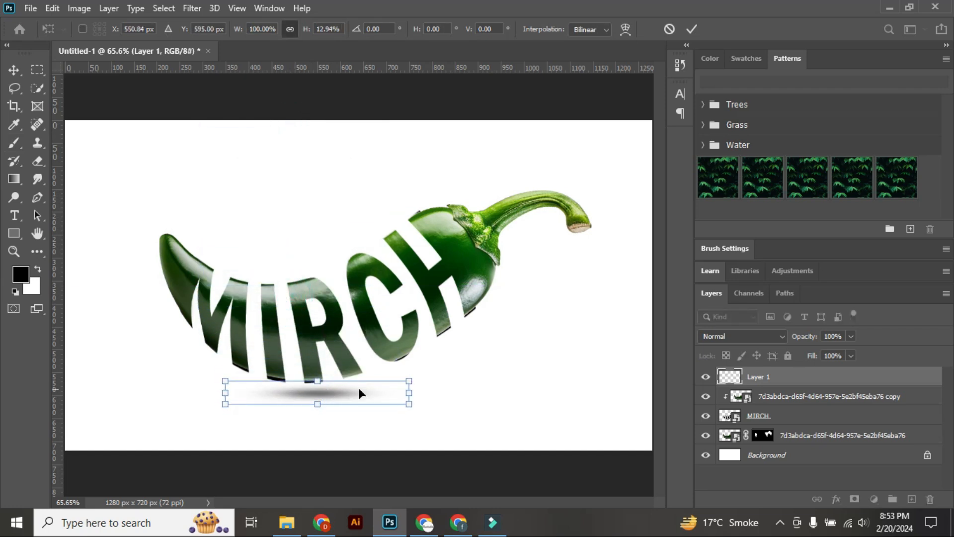
pyautogui.moveTo(408, 395); pyautogui.dragTo(577, 392)
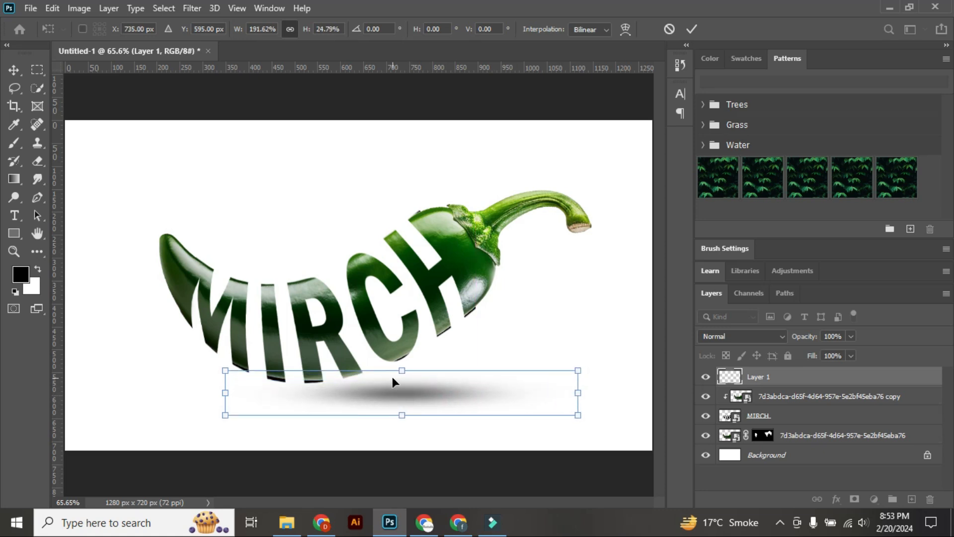
pyautogui.moveTo(401, 371); pyautogui.dragTo(336, 392)
# Step: Stretch the shadow further toward the stem side, to about 215% width
pyautogui.scroll(-4, 378, 361)
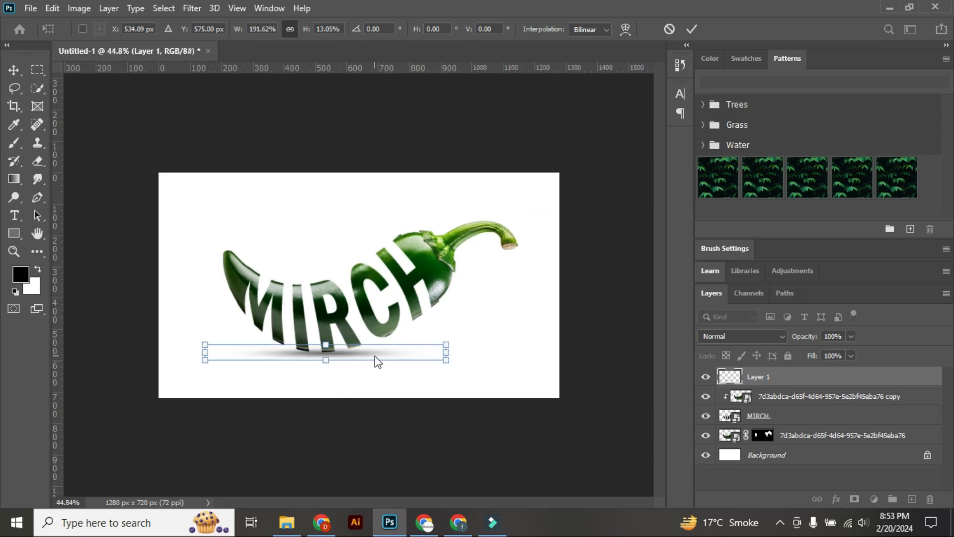
pyautogui.scroll(3, 333, 367)
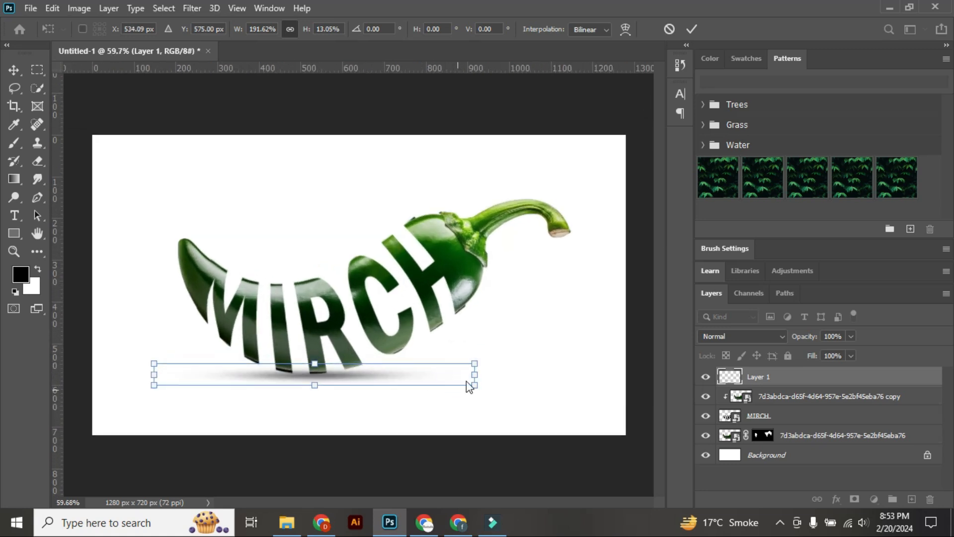
pyautogui.moveTo(476, 378); pyautogui.dragTo(515, 376)
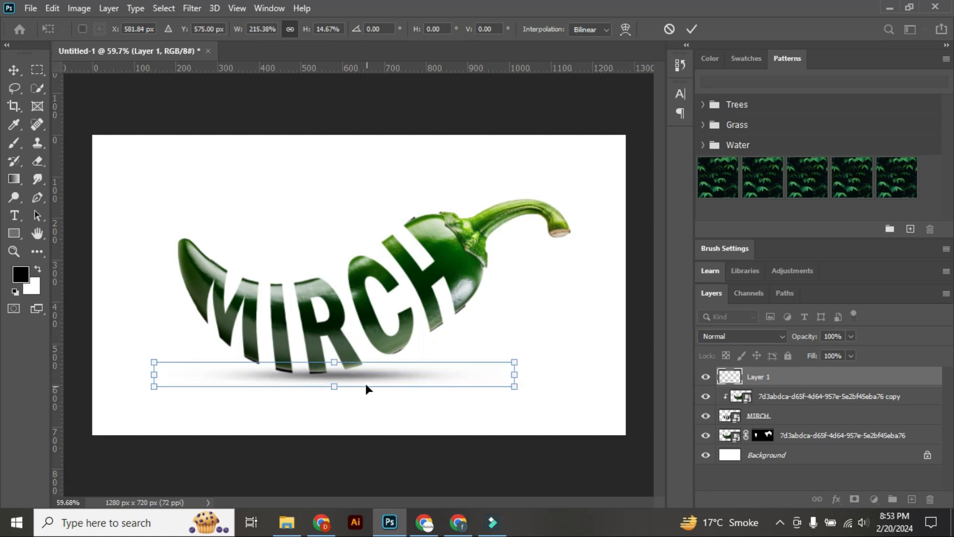
# Step: Flatten the shadow to about 9% height, shift it to sit just under the letters' lowest edges, and apply the transform
pyautogui.scroll(5, 362, 386)
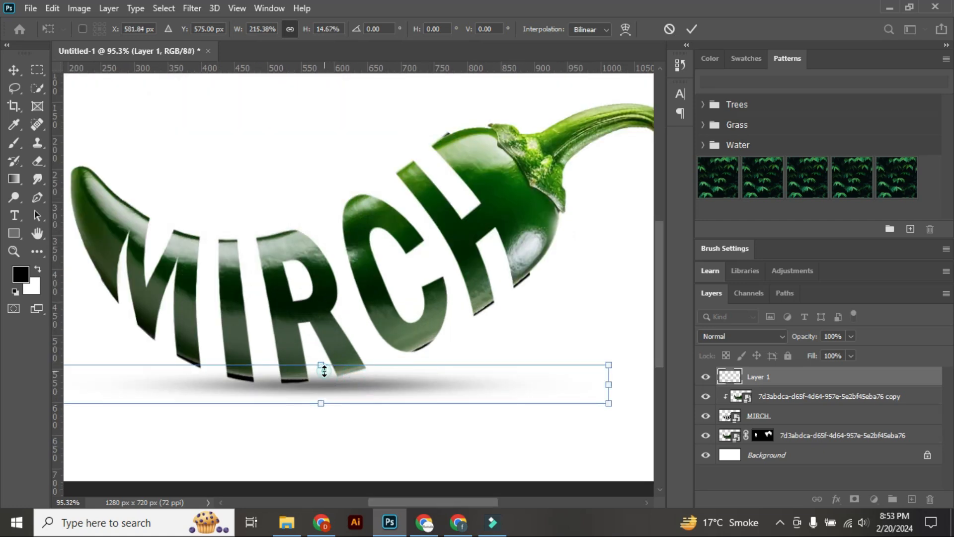
pyautogui.moveTo(321, 365); pyautogui.dragTo(315, 386)
pyautogui.press('Down')
pyautogui.press('Down')
pyautogui.press('Down')
pyautogui.press('Down')
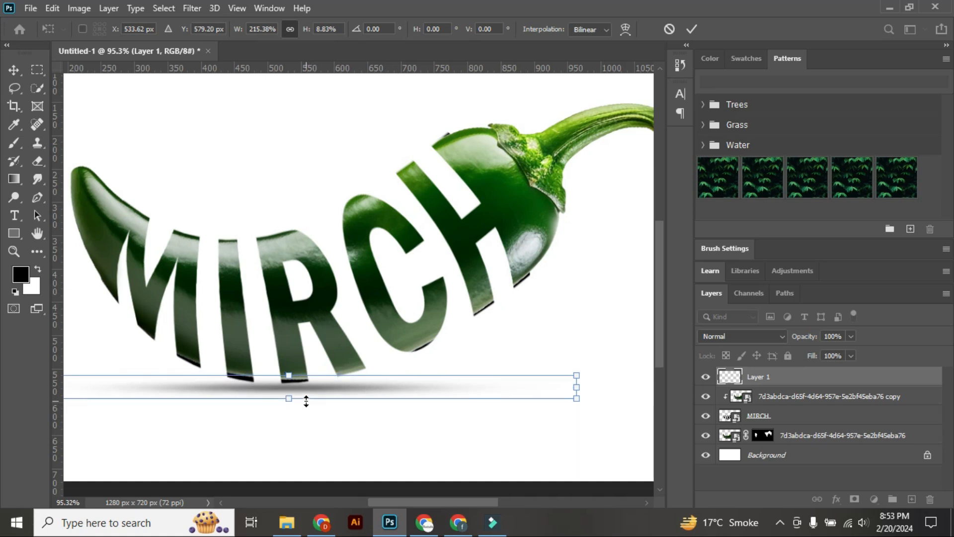
pyautogui.scroll(-3, 453, 343)
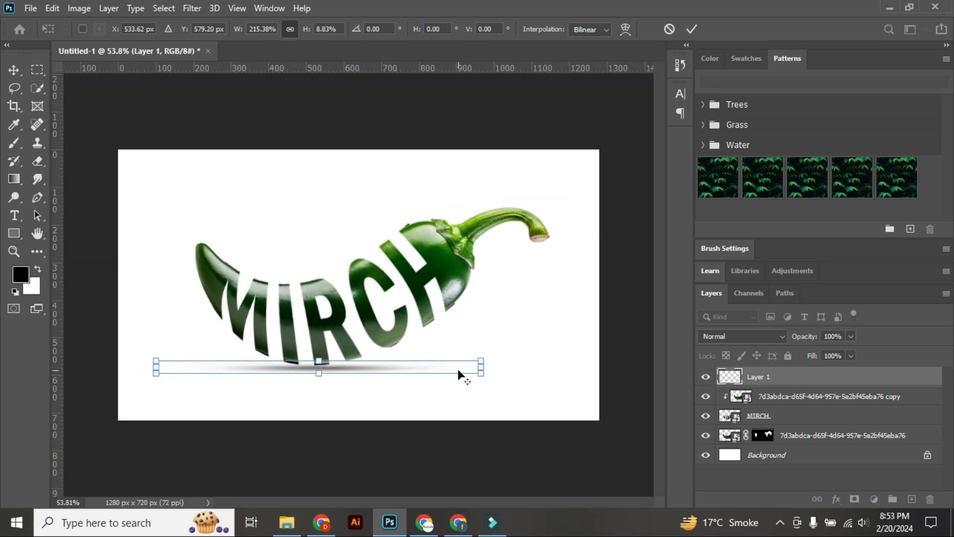
pyautogui.click(691, 30)
pyautogui.press('b')
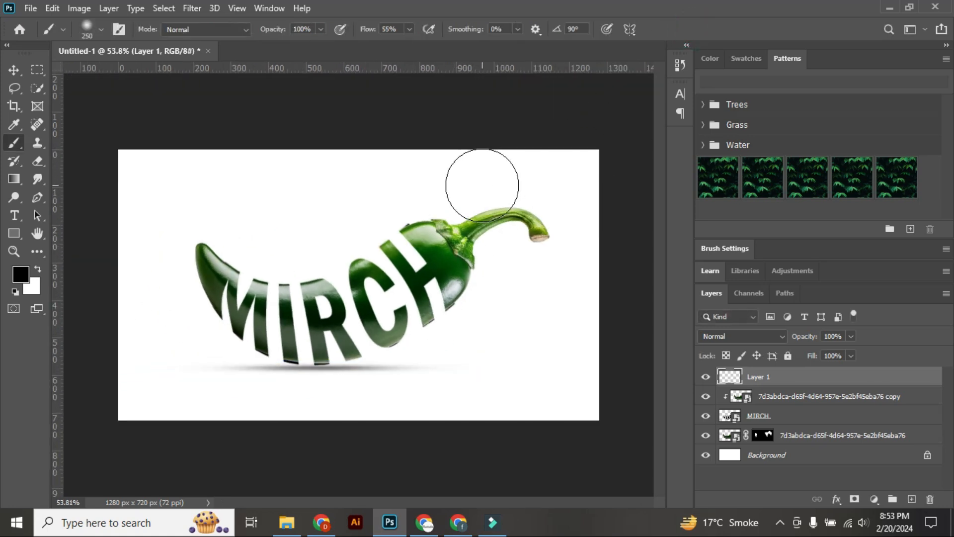
pyautogui.click(13, 70)
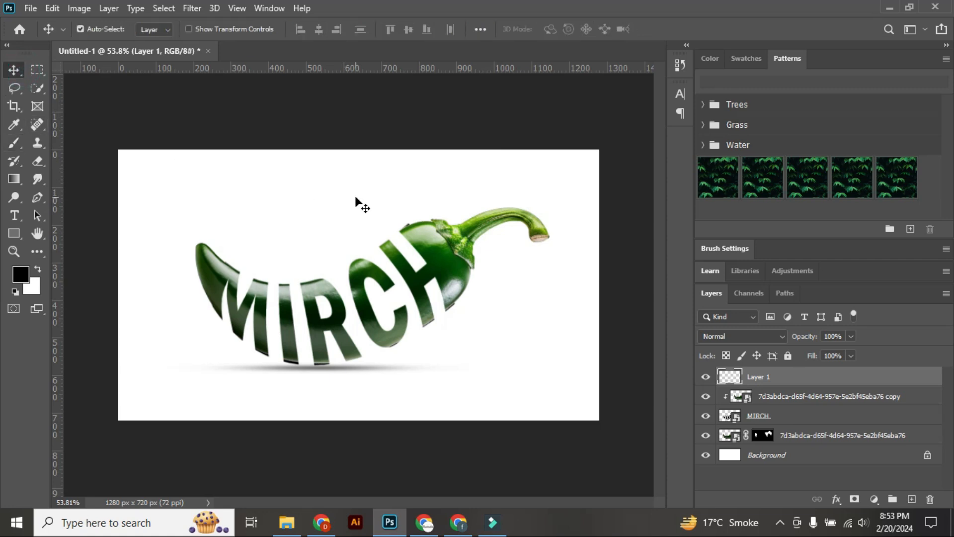